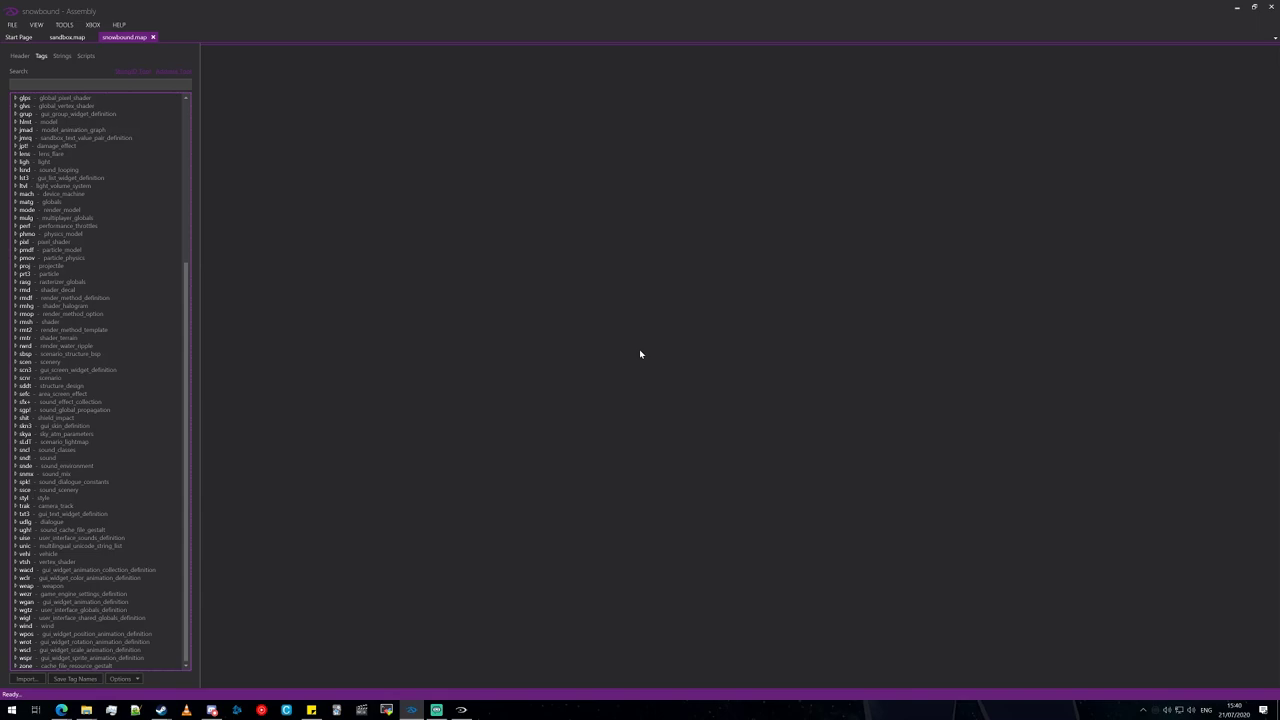
- Switch to Halo: The Master Chief Collection and start the Halo 3 Forge game on Snowbound
left_click(461, 709)
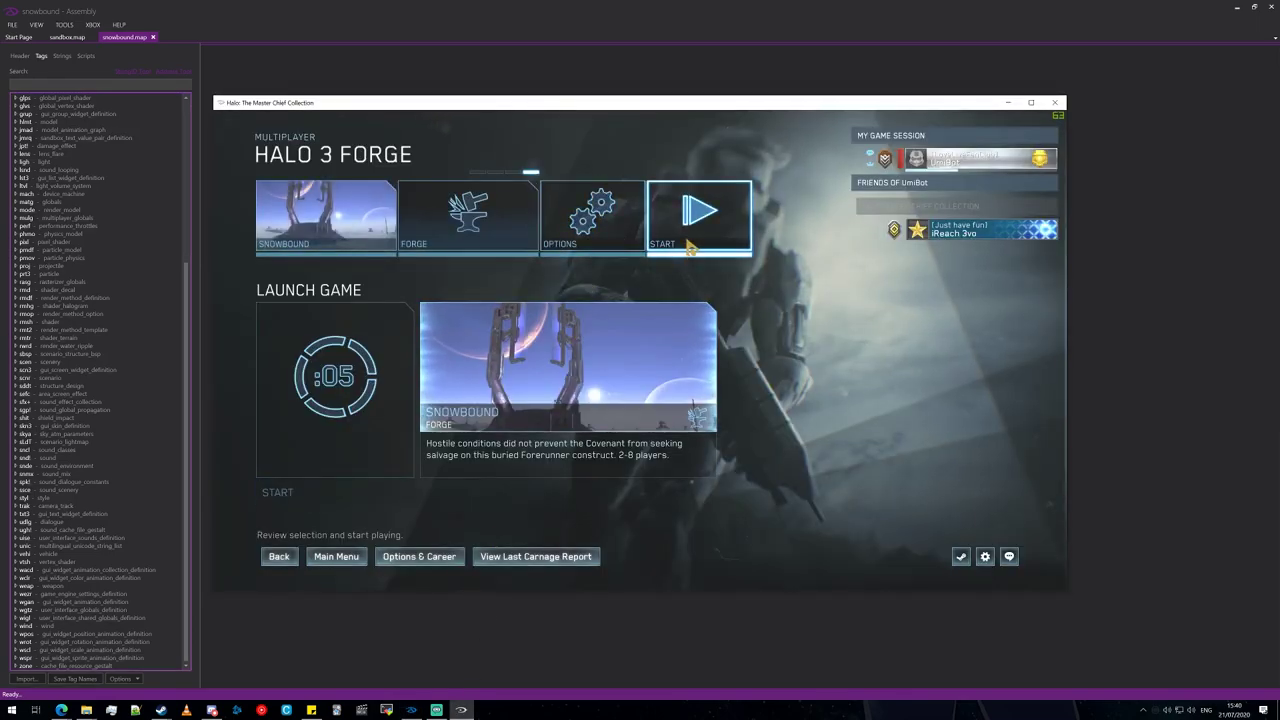
left_click(688, 247)
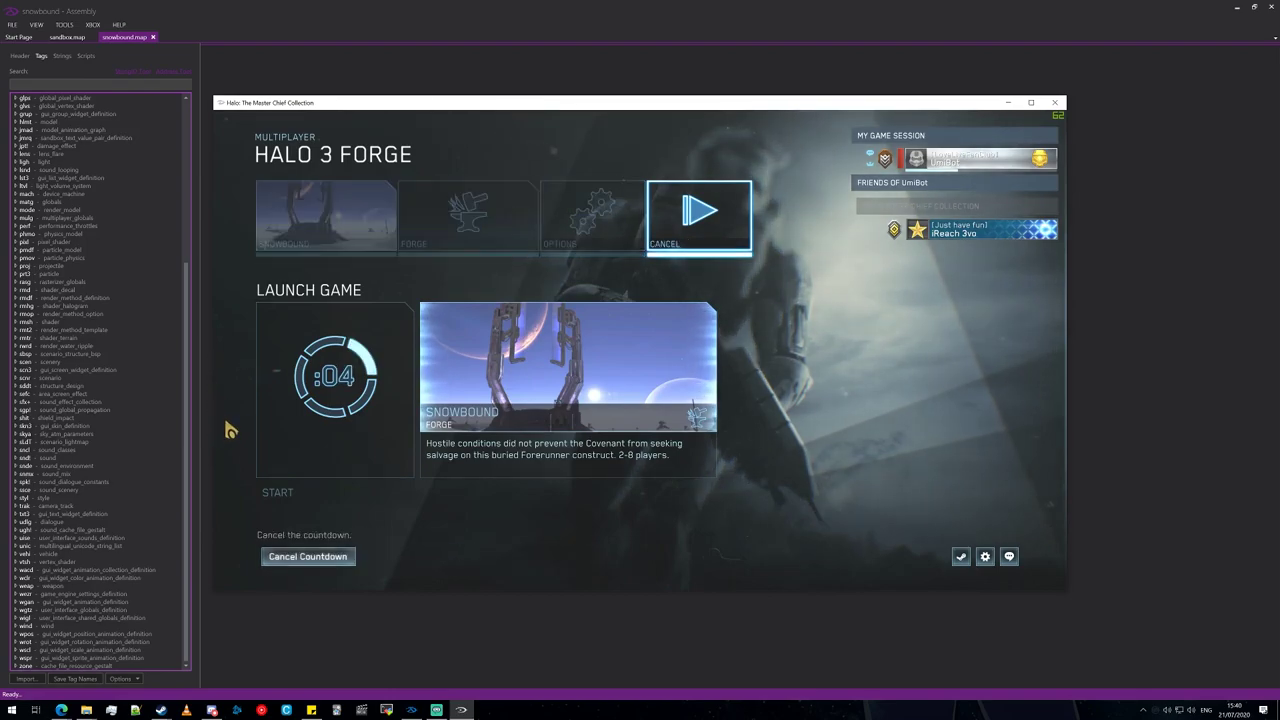
- In Assembly, open the levels\multi\snowbound\snowbound scenario tag of snowbound.map
scroll(116, 369, "up", 6)
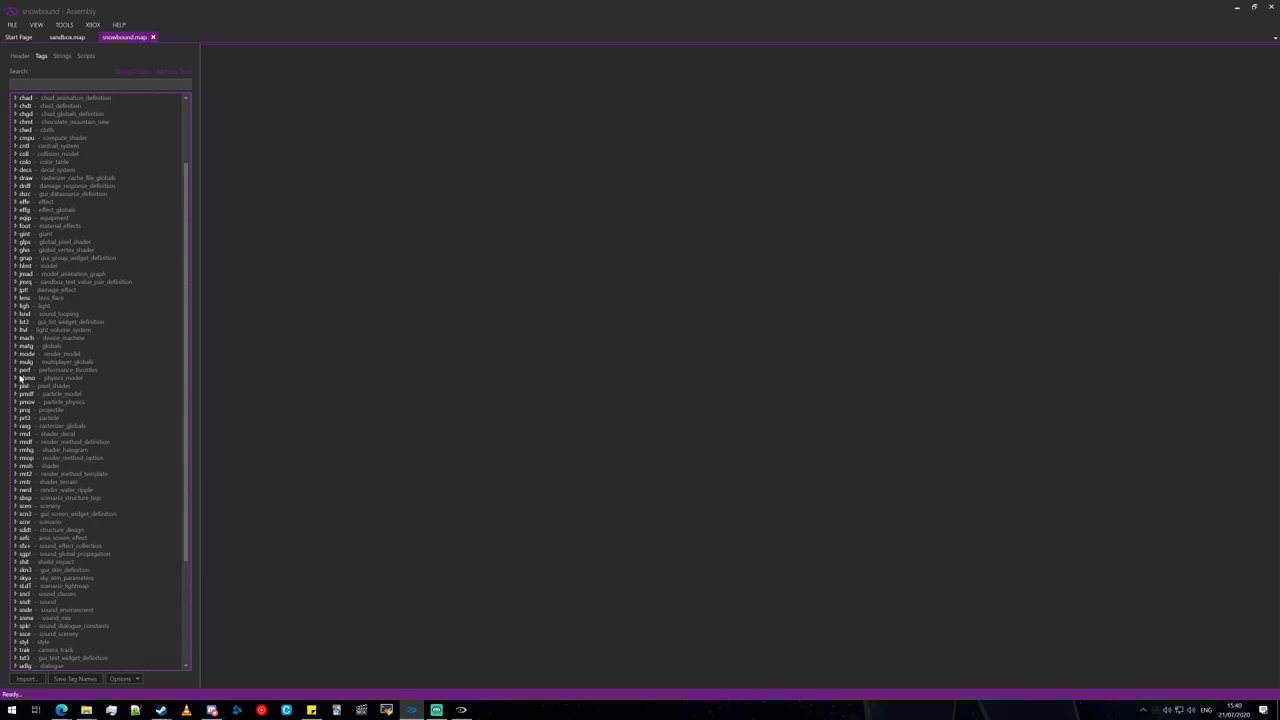
scroll(20, 378, "down", 4)
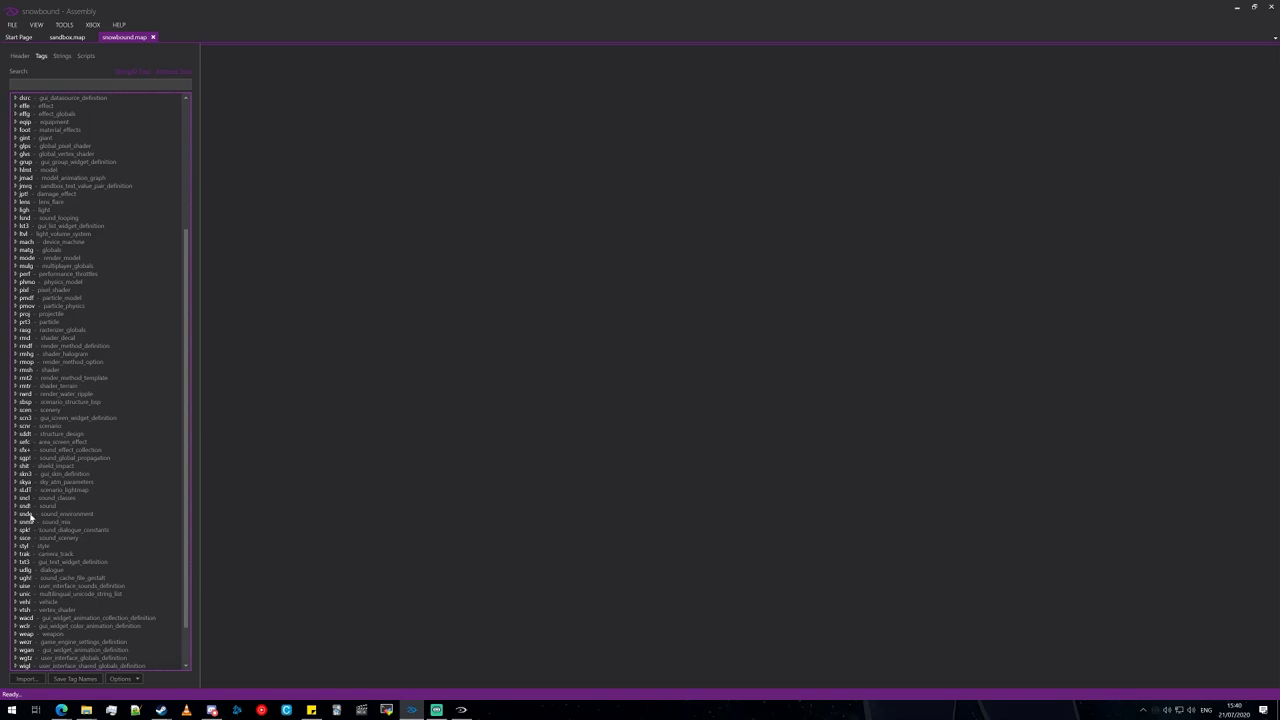
double_click(38, 427)
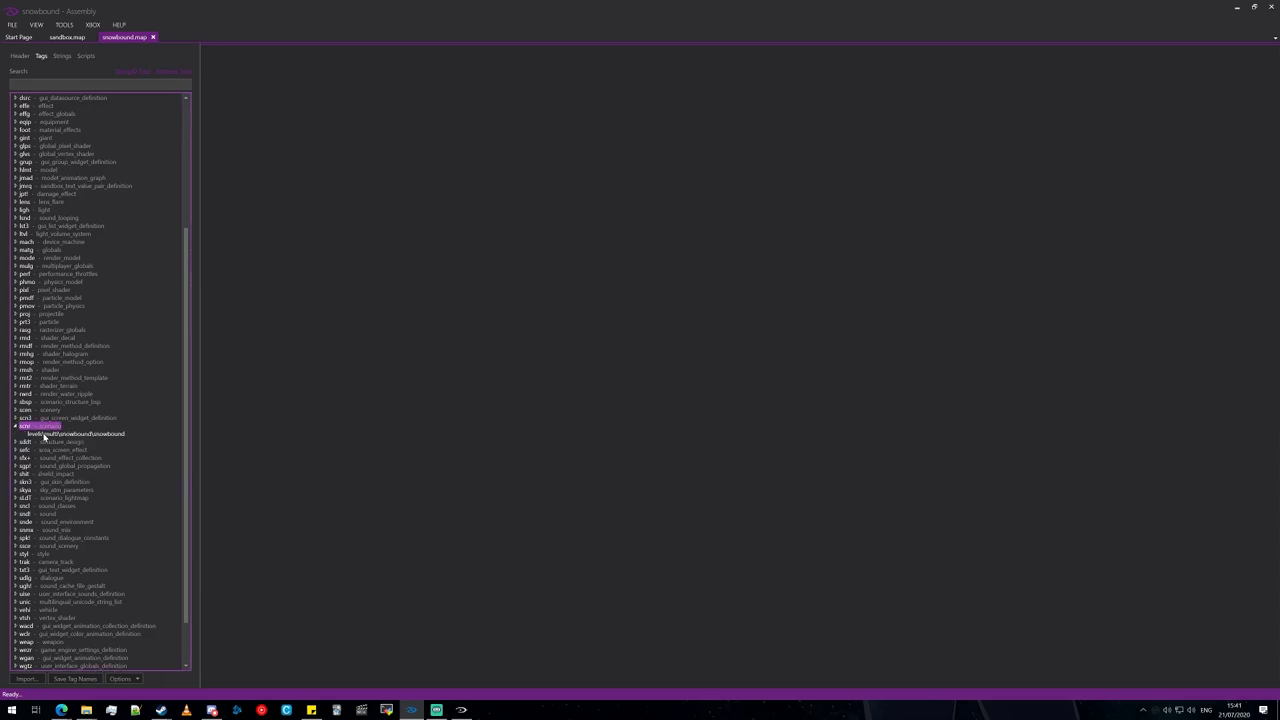
double_click(40, 434)
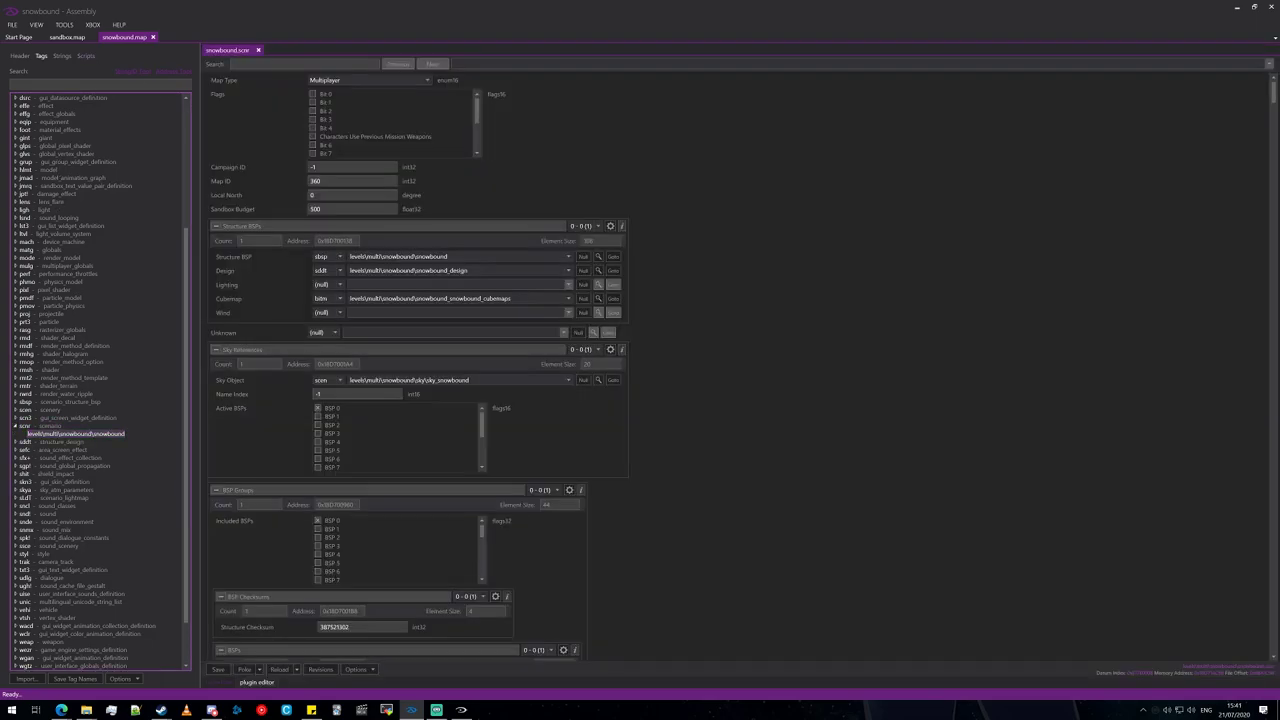
- Search the scenario tag for "sandbox" and go to the Sandbox Vehicles block
type("sandbox")
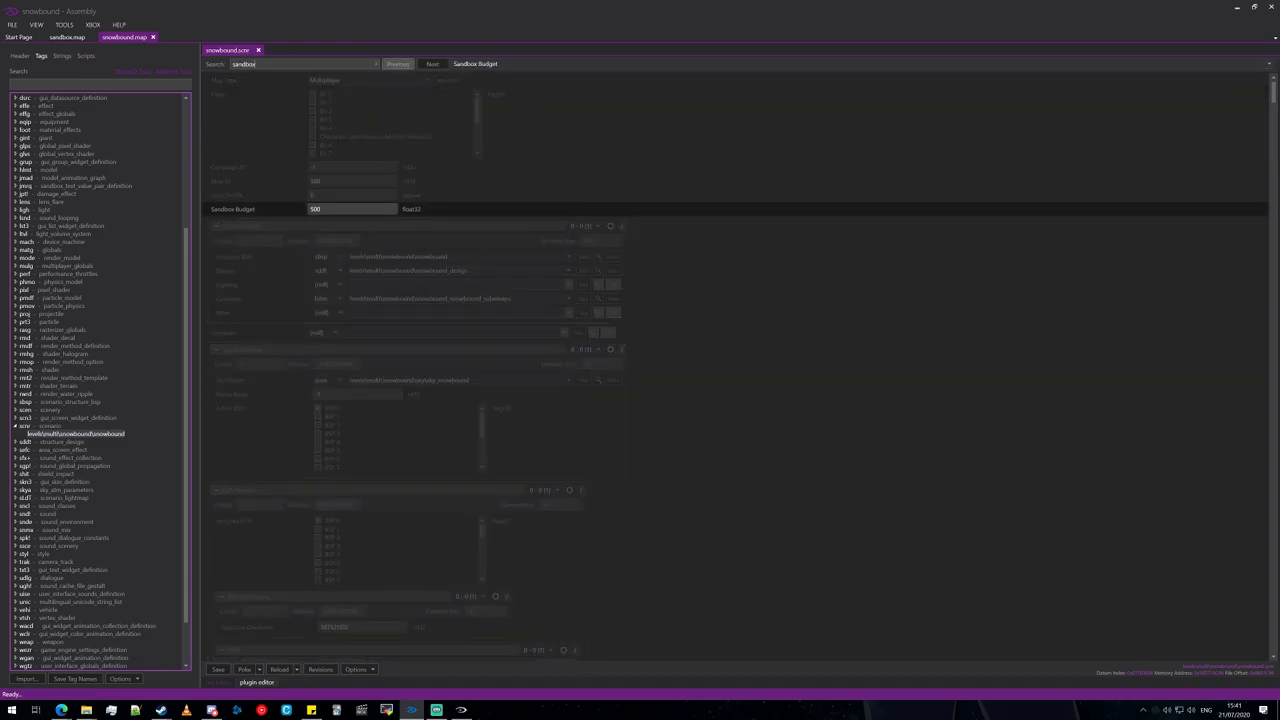
left_click(657, 64)
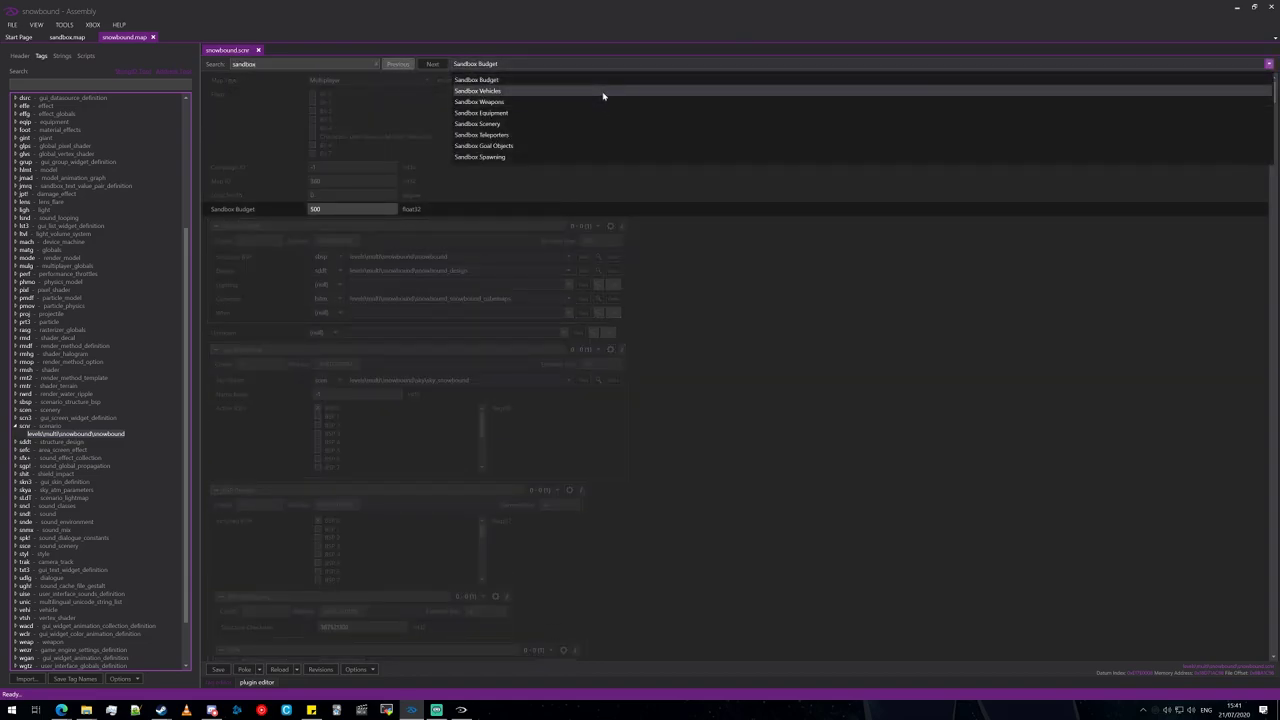
left_click(603, 94)
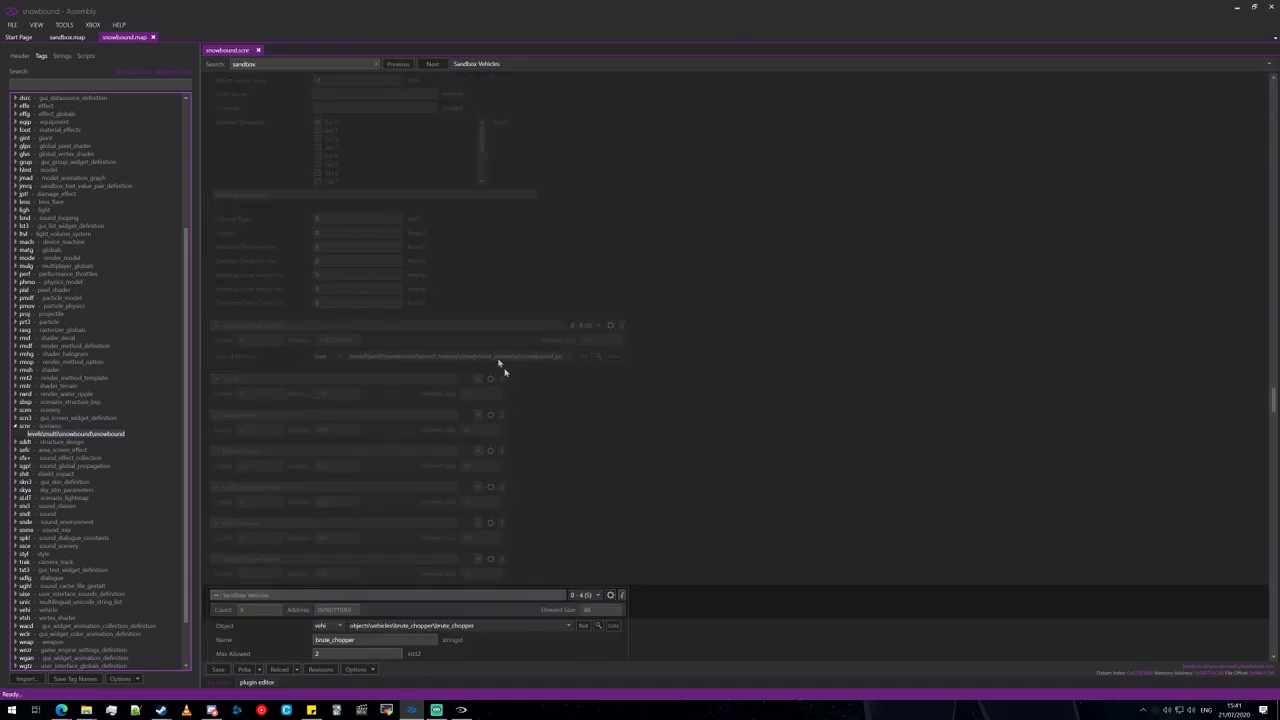
- Set the brute_chopper entry's object to the gint tag objects\giants\scarab\scarab and poke the change to the game
left_click(339, 626)
scroll(326, 606, "up", 10)
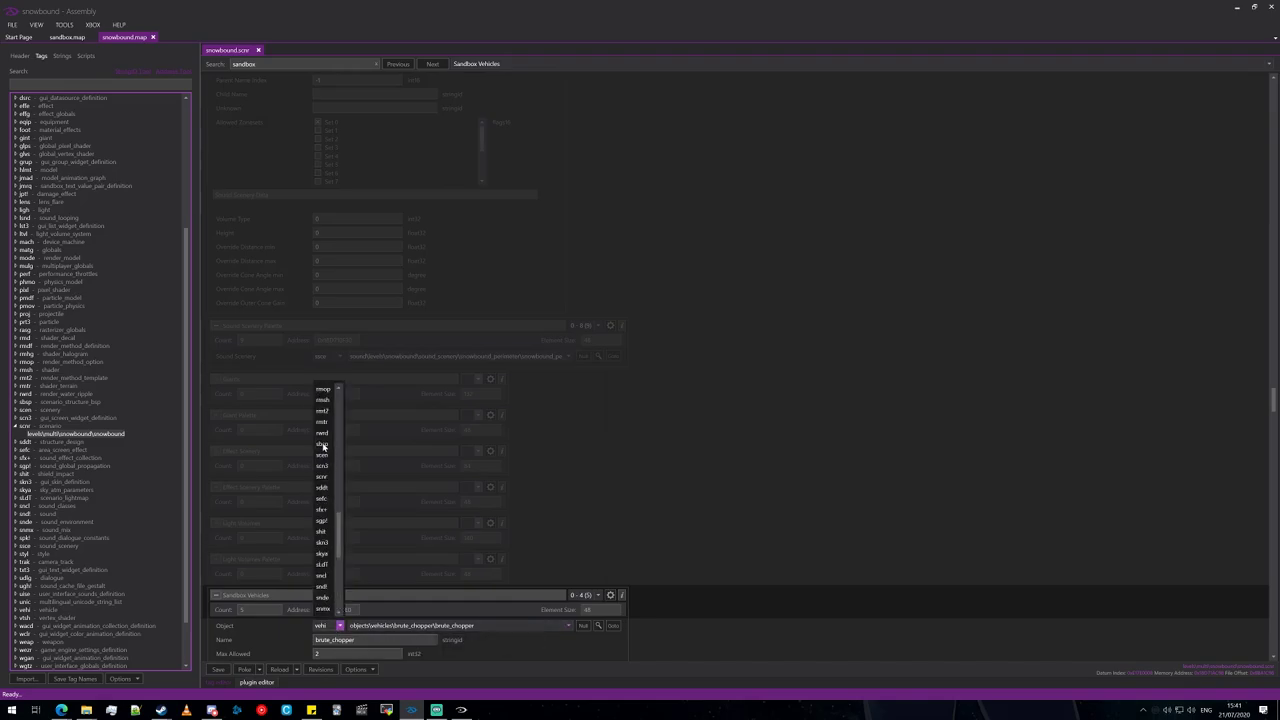
scroll(323, 450, "up", 7)
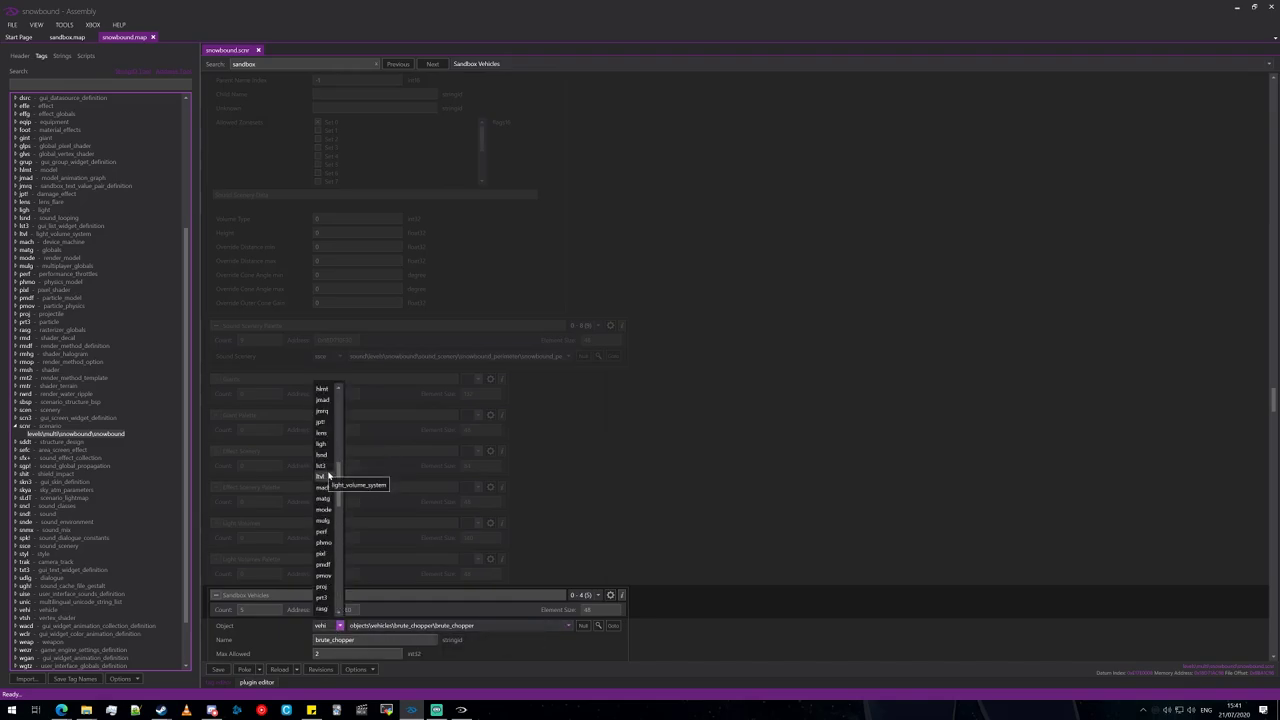
scroll(326, 476, "up", 3)
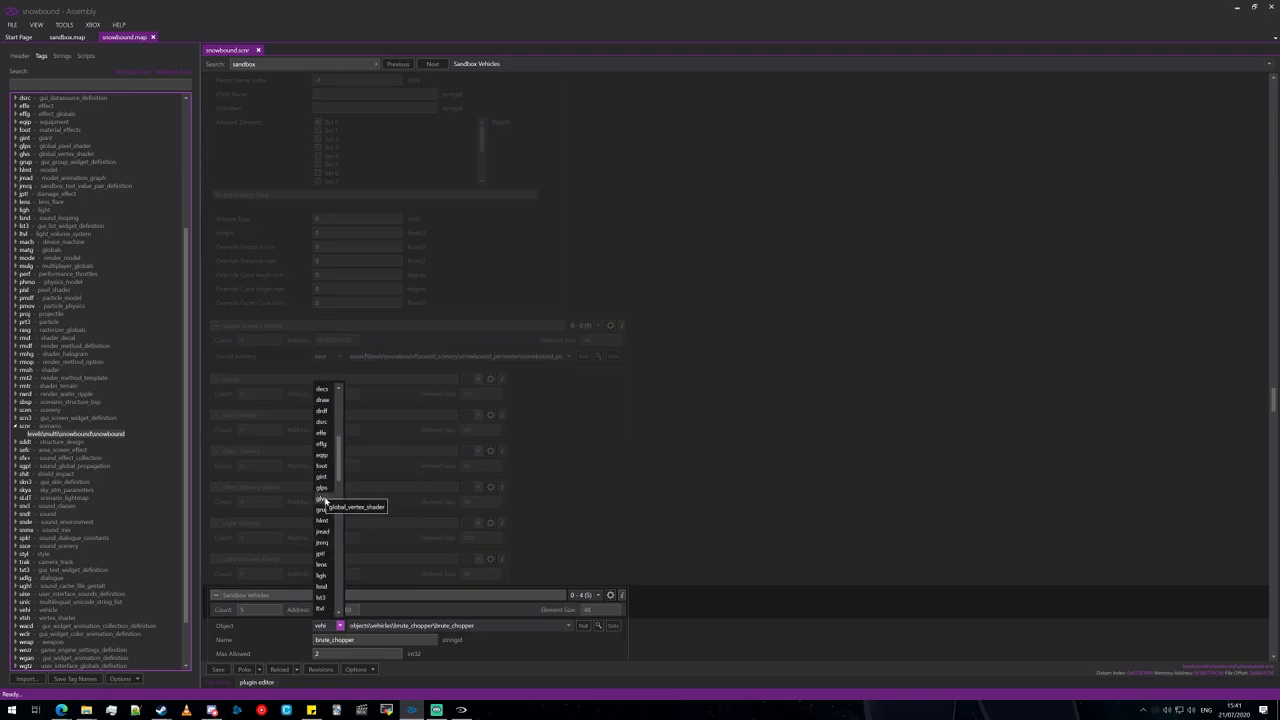
left_click(322, 476)
left_click(457, 624)
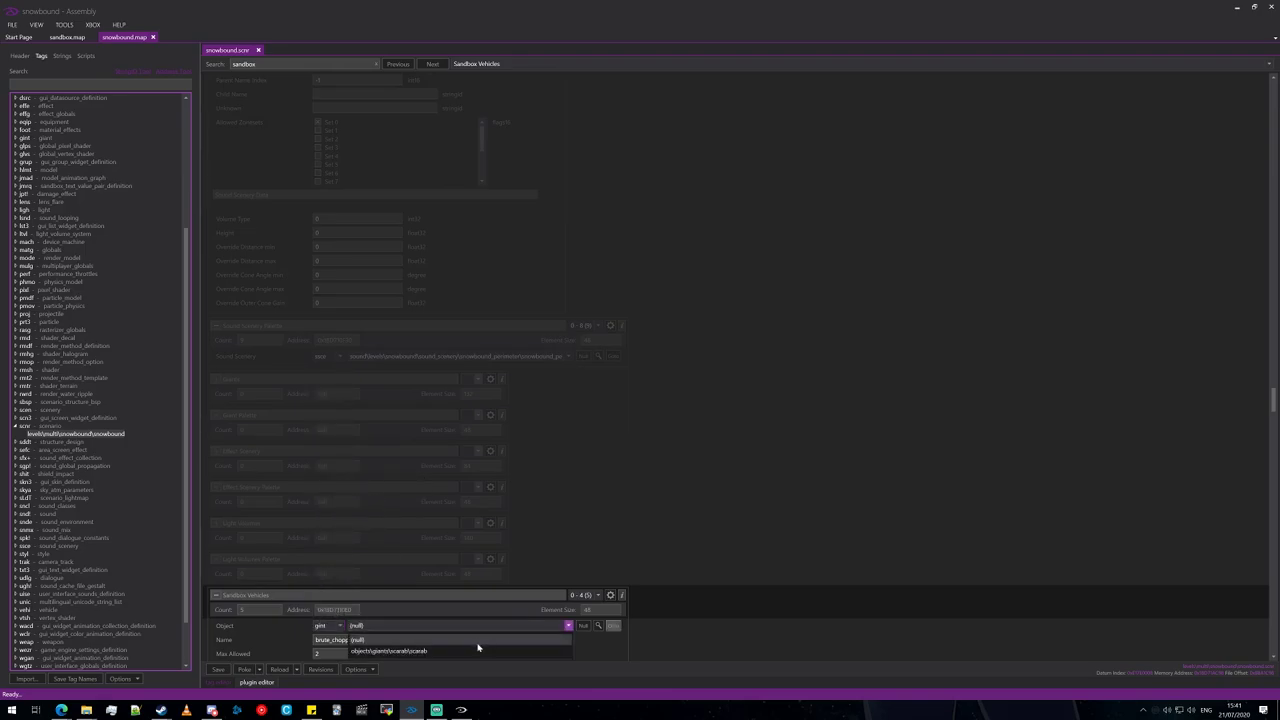
left_click(477, 651)
left_click(244, 669)
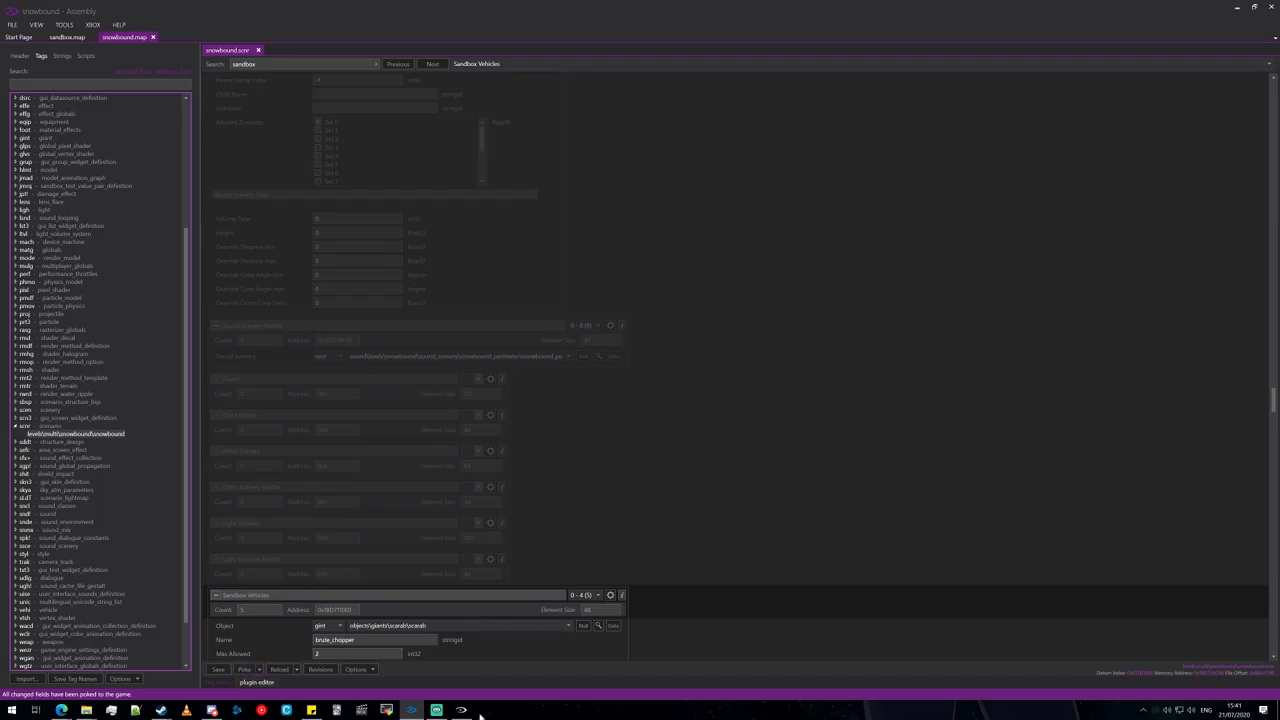
- Switch to the Forge game, fly out over the open snow and place the Chopper from the Vehicles list
left_click(461, 710)
key("Up")
key("w")
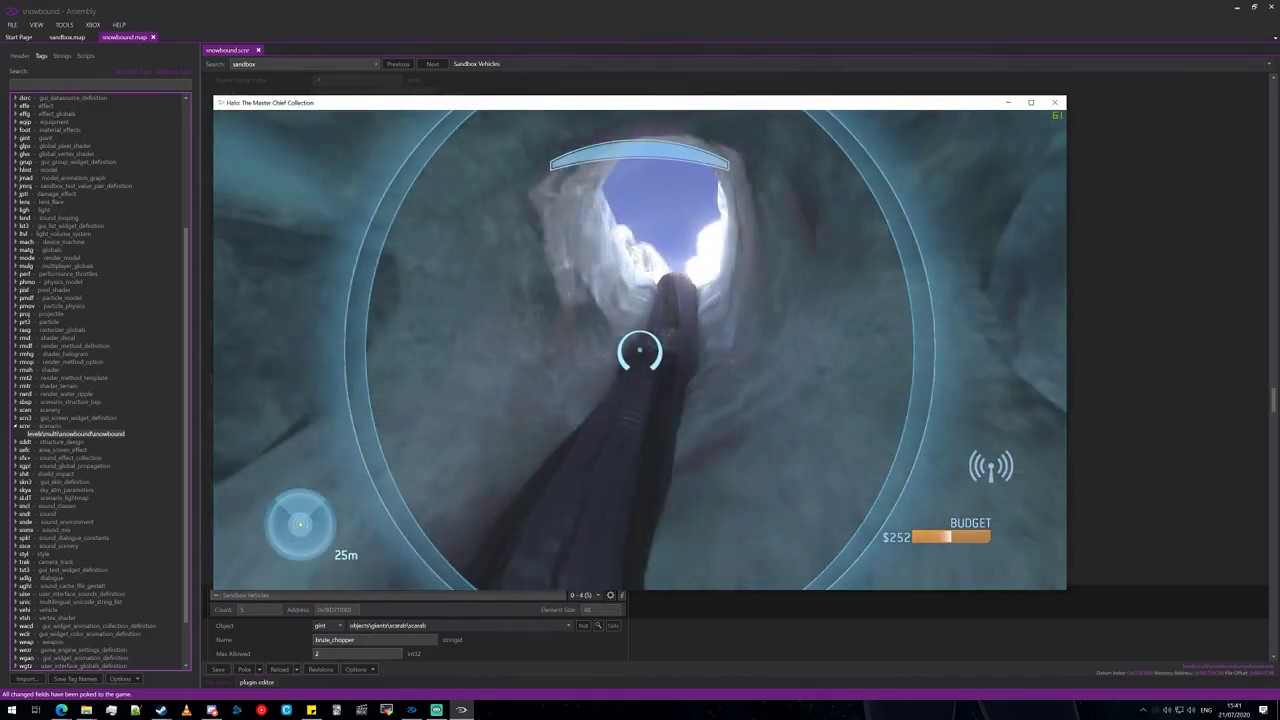
key("w")
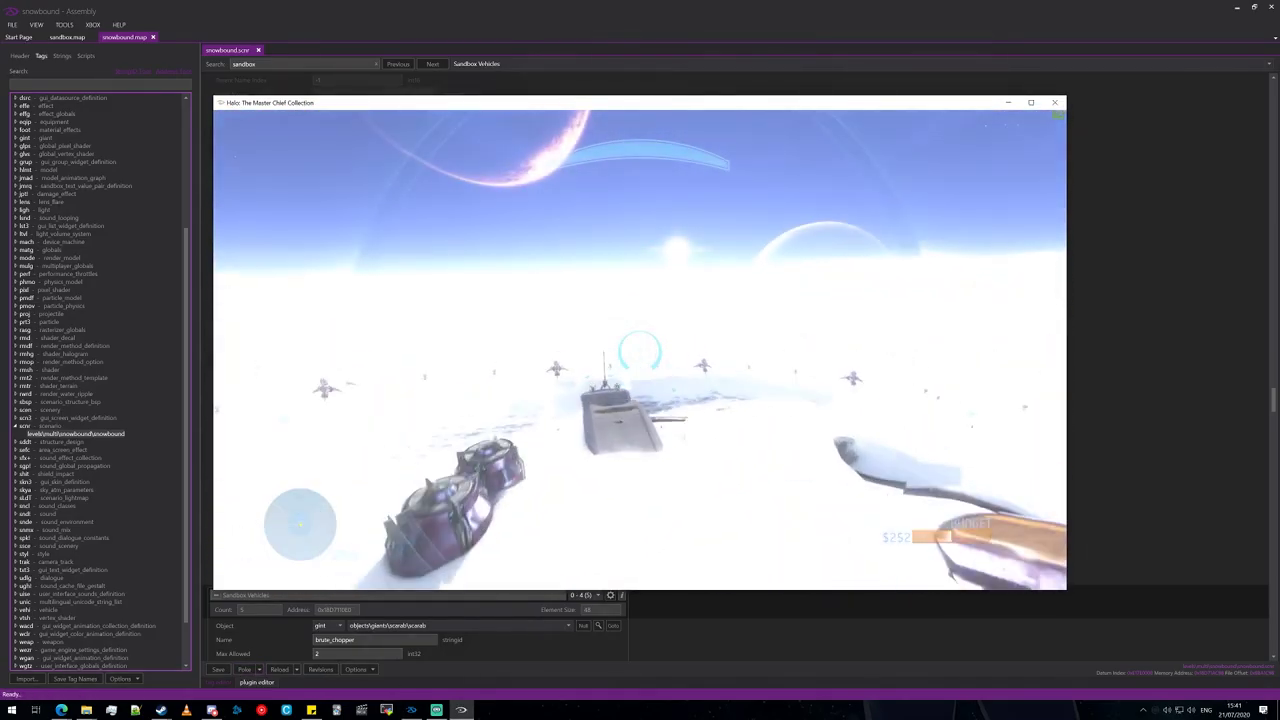
key("w")
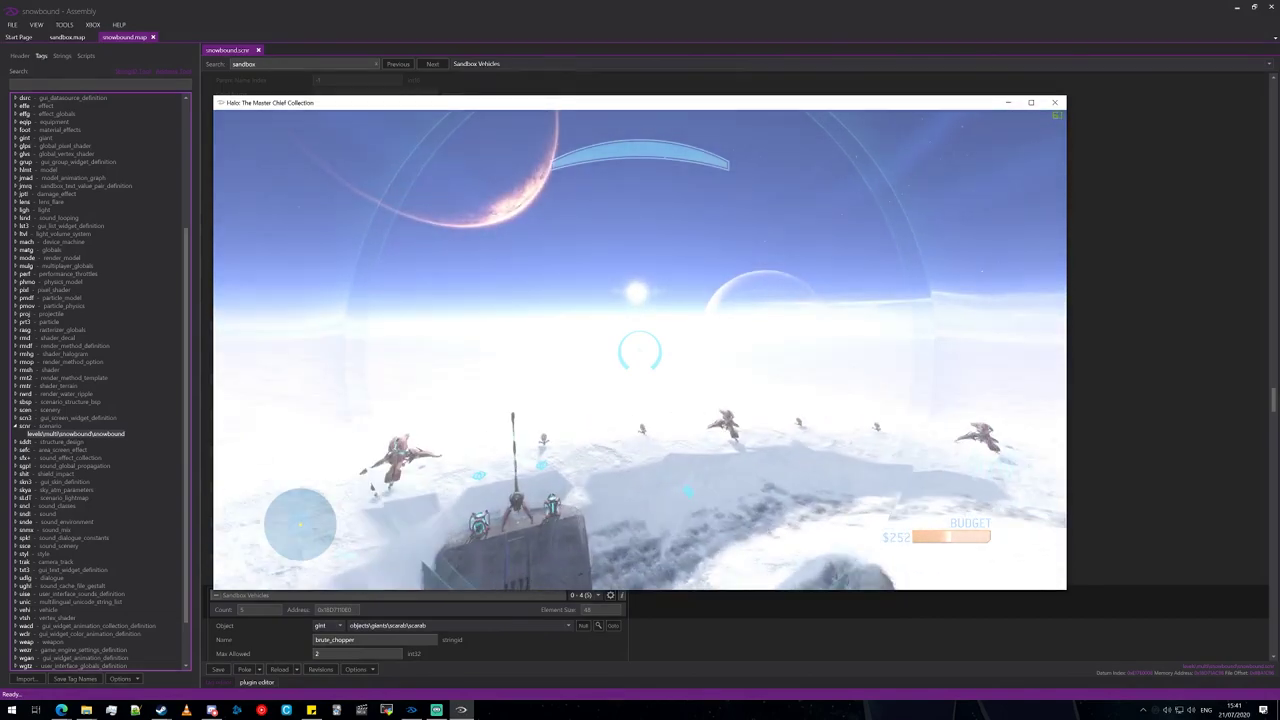
key("w")
key("x")
key("Right")
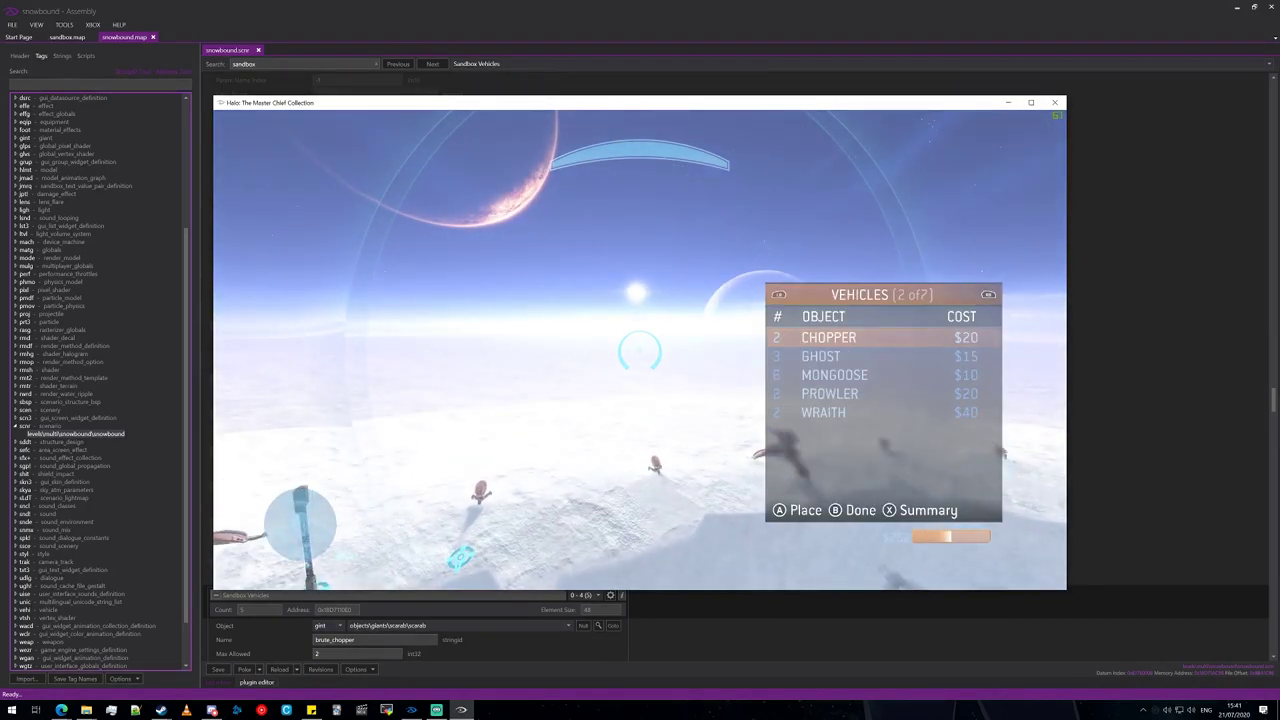
key("Return")
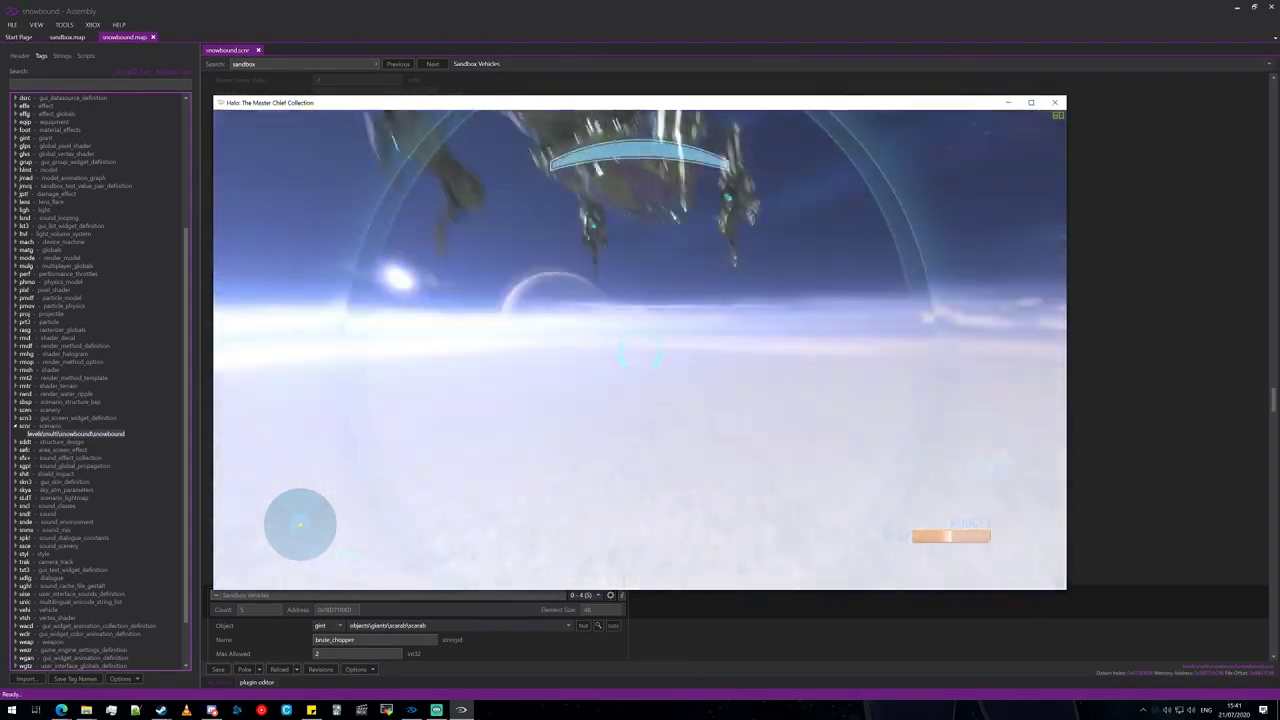
- End the running Forge game session
key("Escape")
key("Right")
key("Return")
key("Return")
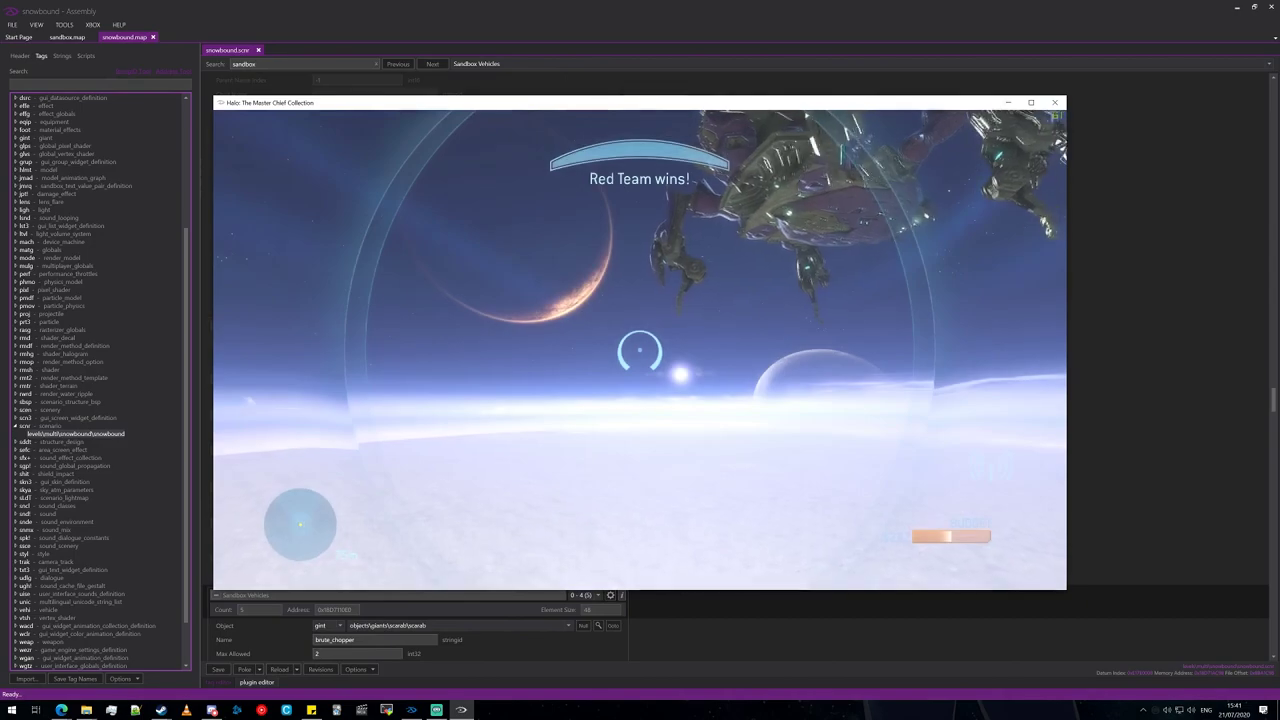
- Switch back to Assembly, view the objects\multi\spawning\respawn_point scenery tag and close it again
left_click(460, 597)
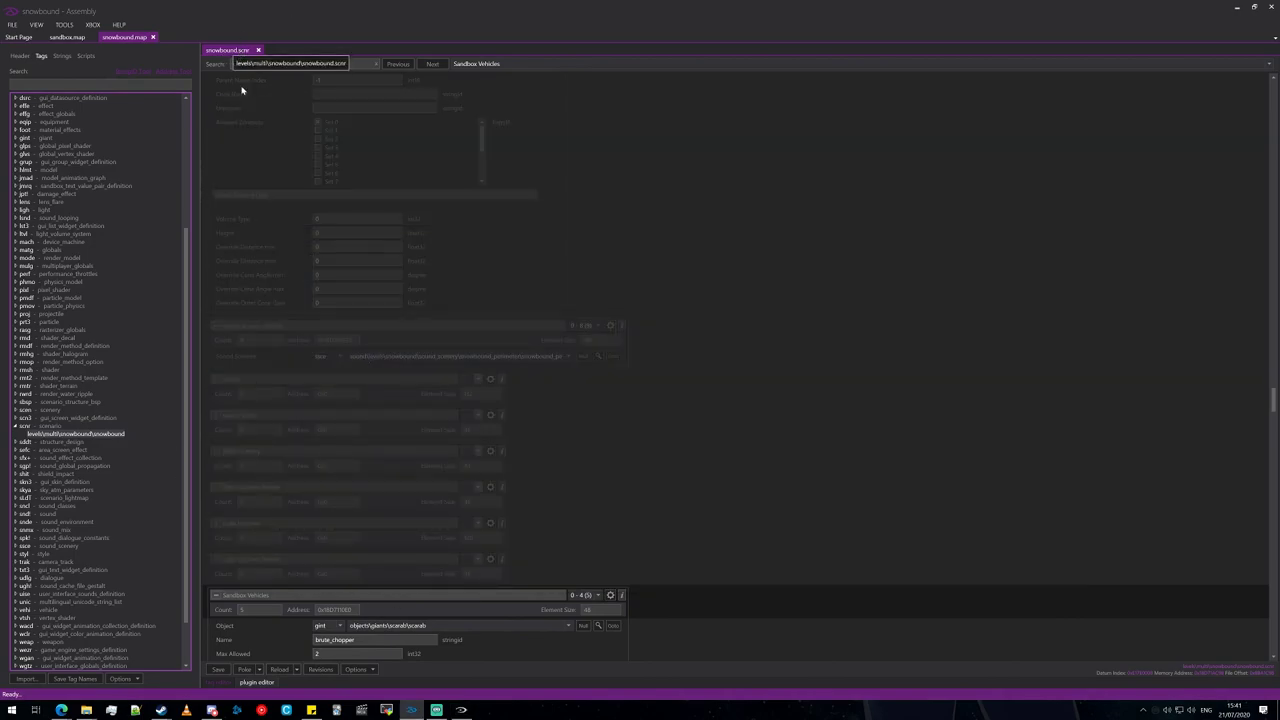
left_click(16, 410)
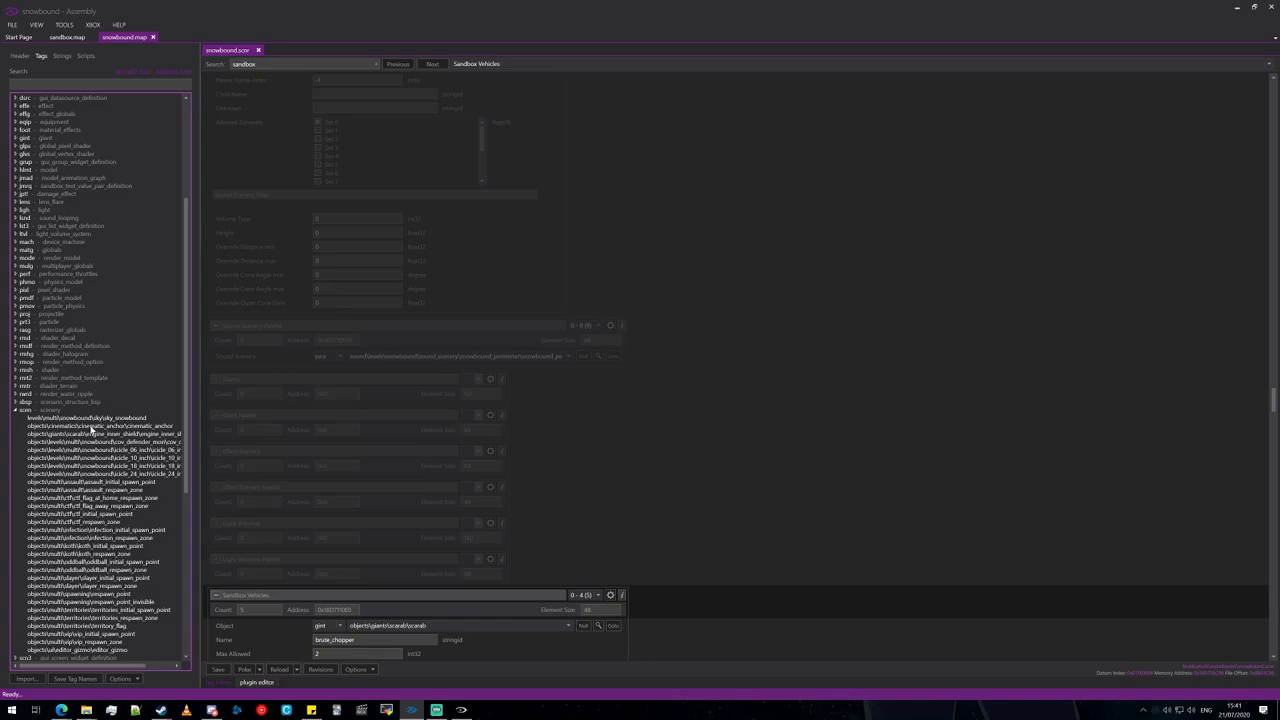
scroll(20, 414, "down", 6)
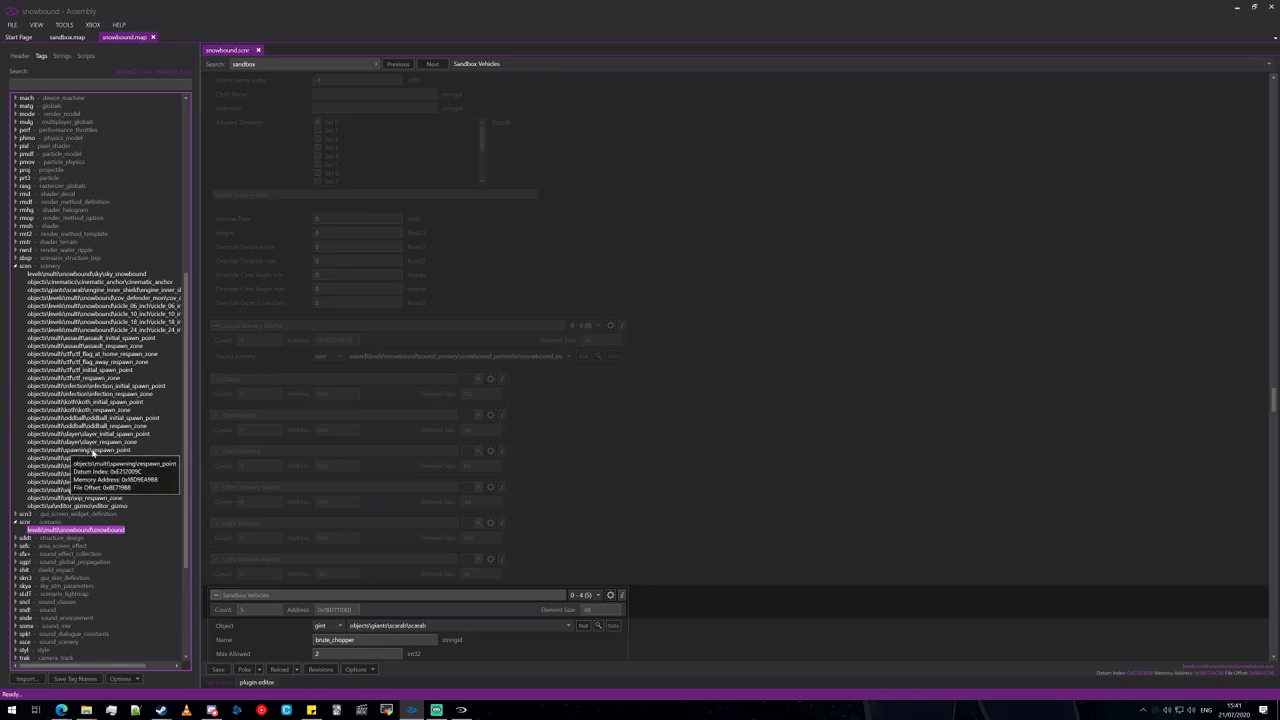
right_click(87, 452)
key("Escape")
double_click(87, 451)
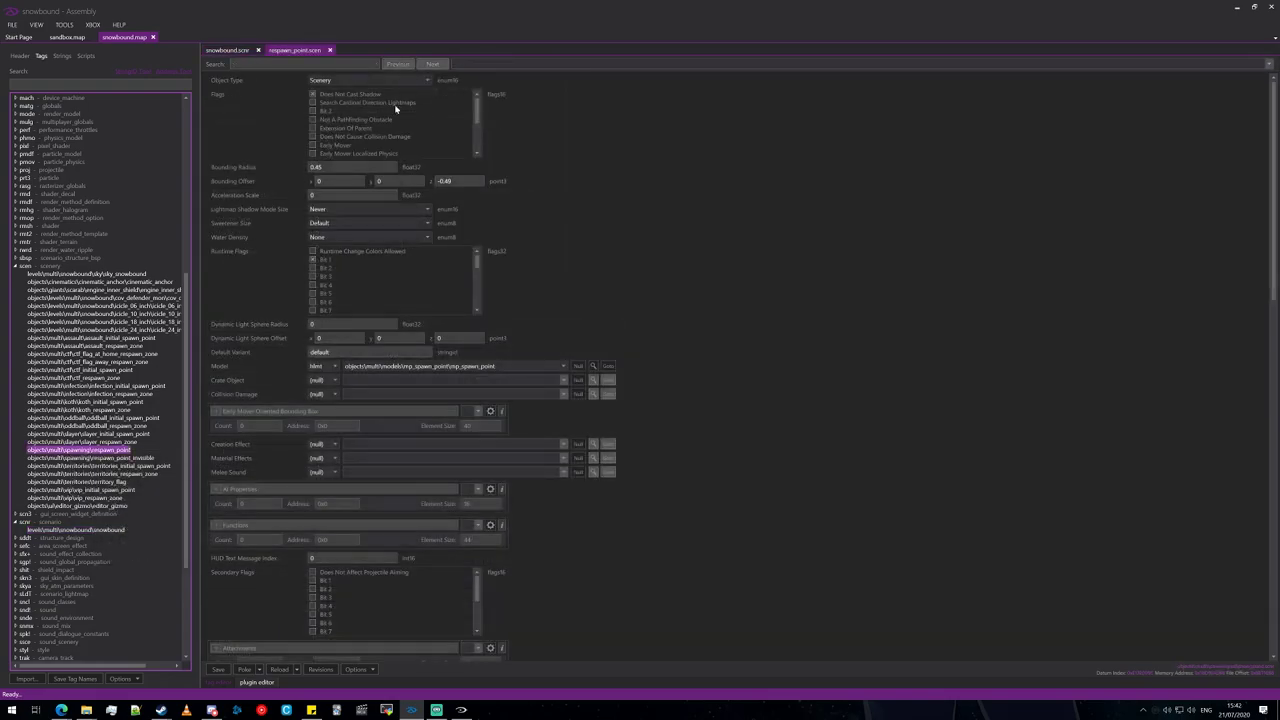
left_click(329, 50)
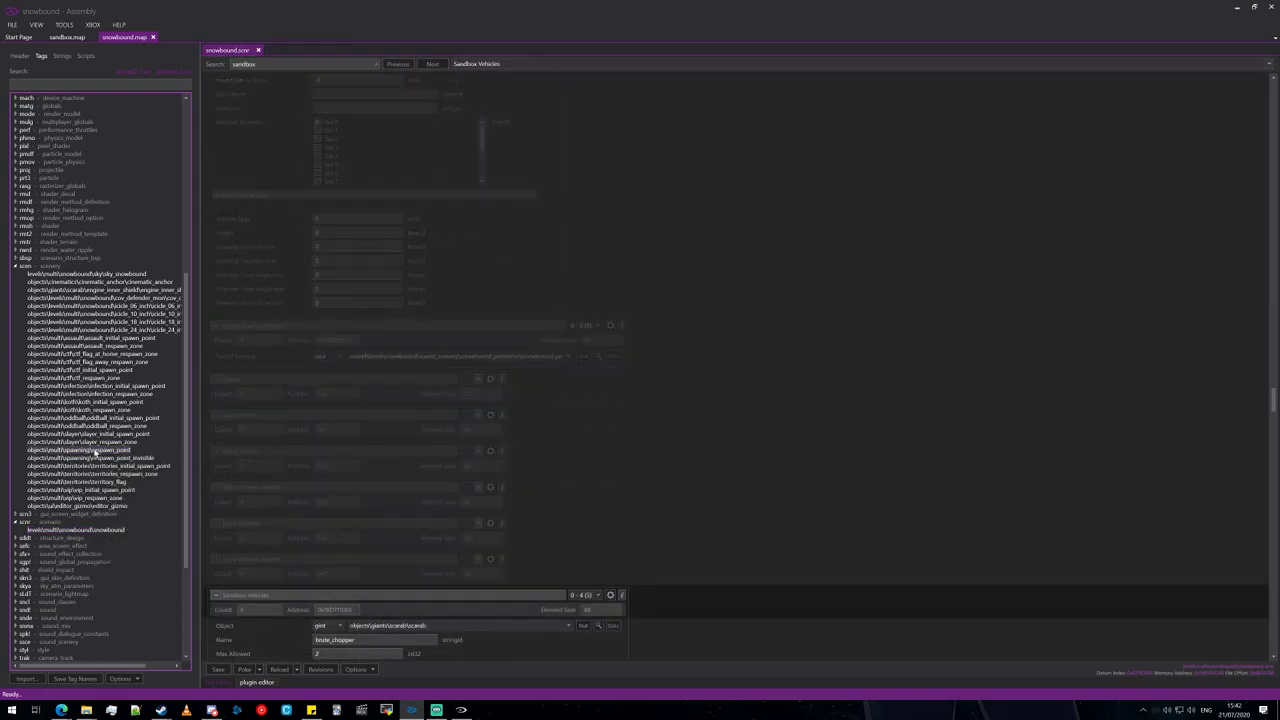
- Duplicate the respawn_point scenery tag under the name objects\giant\spawning\scarab, keeping the default duplication options
right_click(93, 450)
left_click(120, 471)
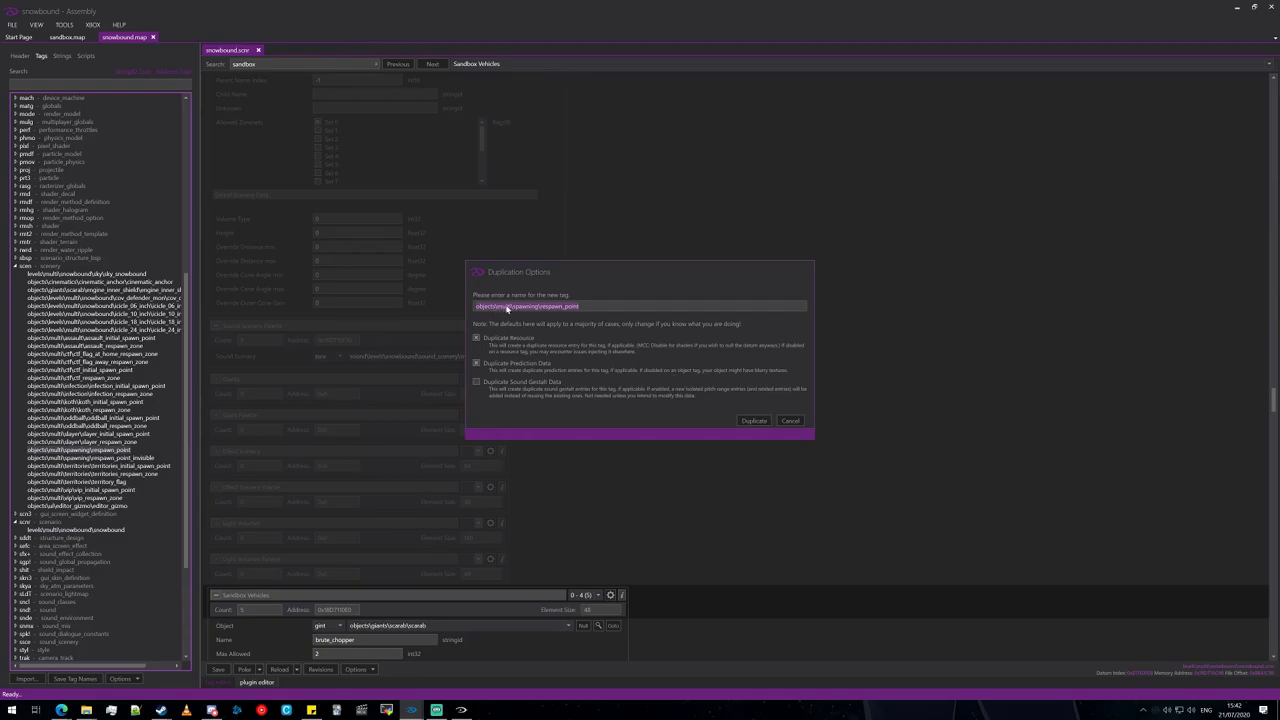
left_click(506, 307)
key("BackSpace")
key("BackSpace")
key("BackSpace")
key("BackSpace")
key("BackSpace")
type("giantscarab")
key("Return")
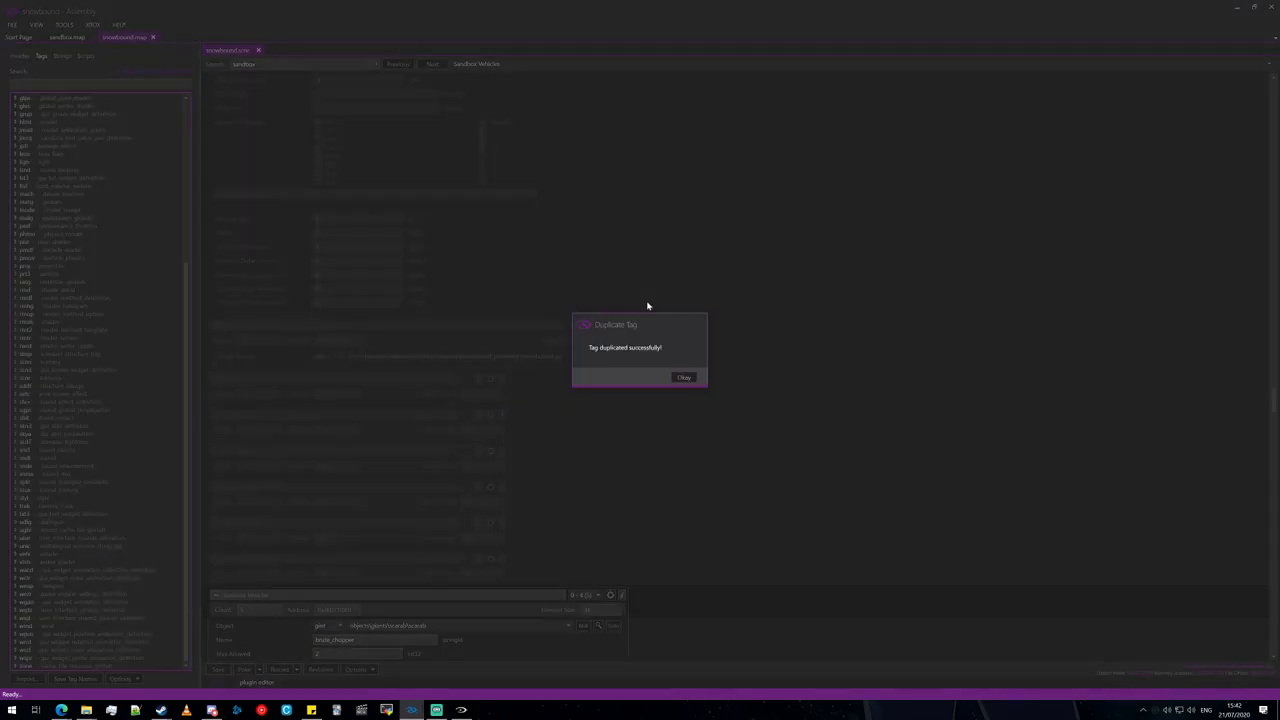
left_click(690, 377)
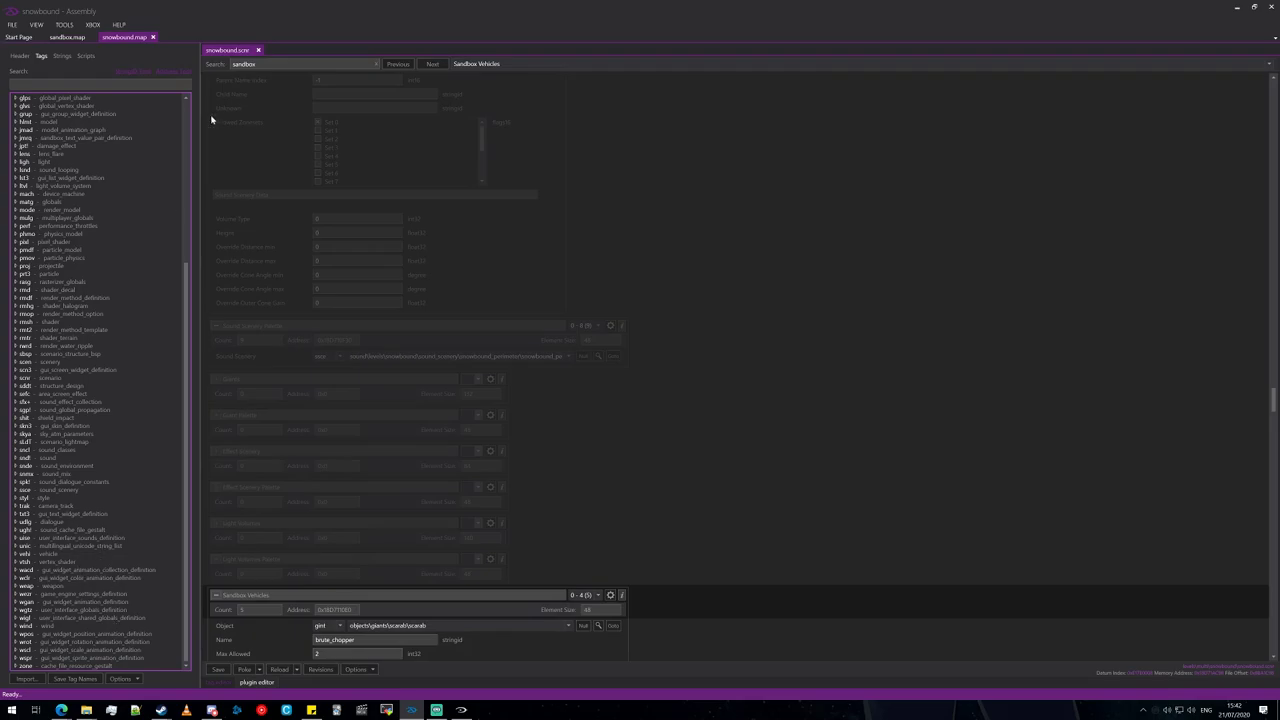
- Close the scenario tag and open the new objects\giant\spawning\scarab scenery tag
left_click(260, 50)
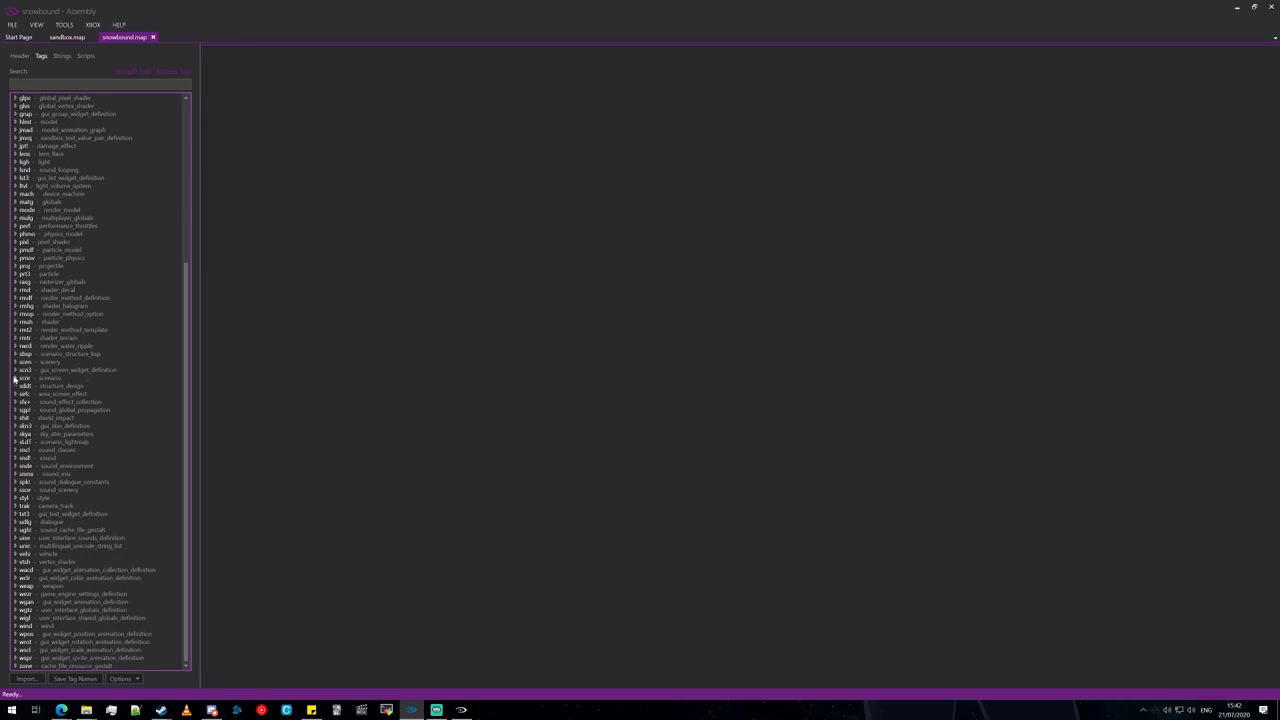
left_click(15, 362)
scroll(135, 411, "down", 4)
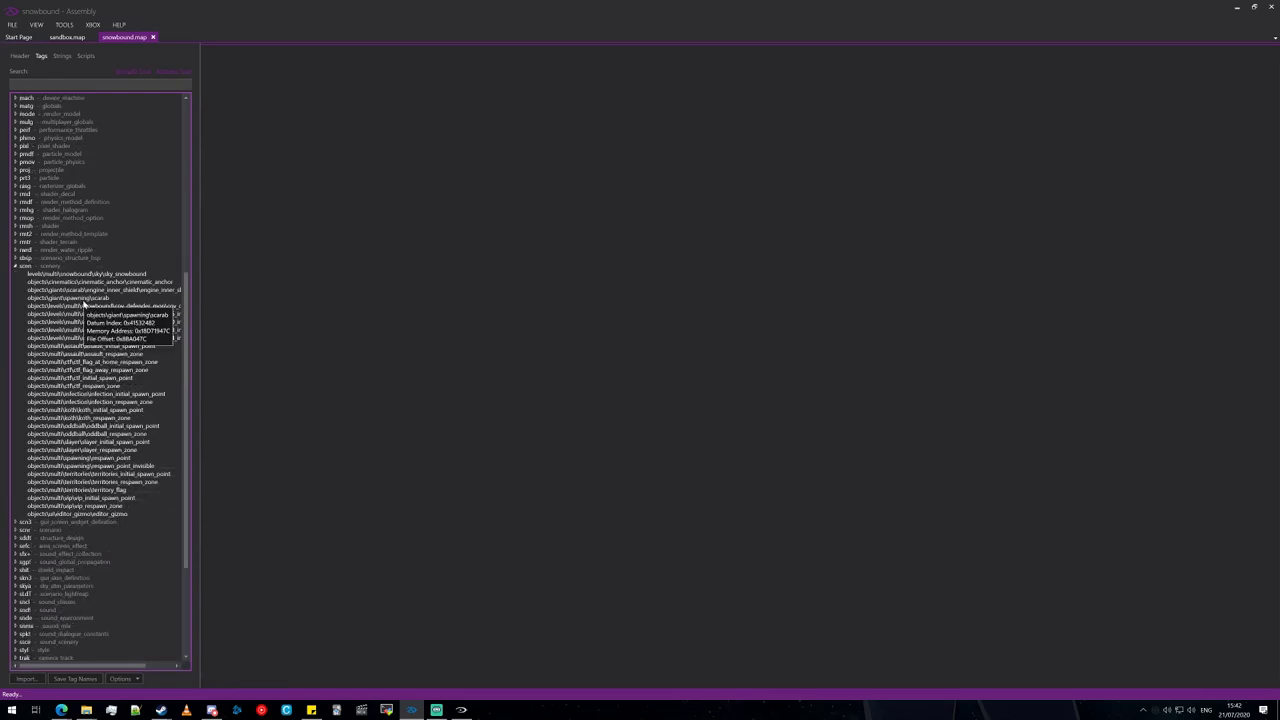
left_click(136, 300)
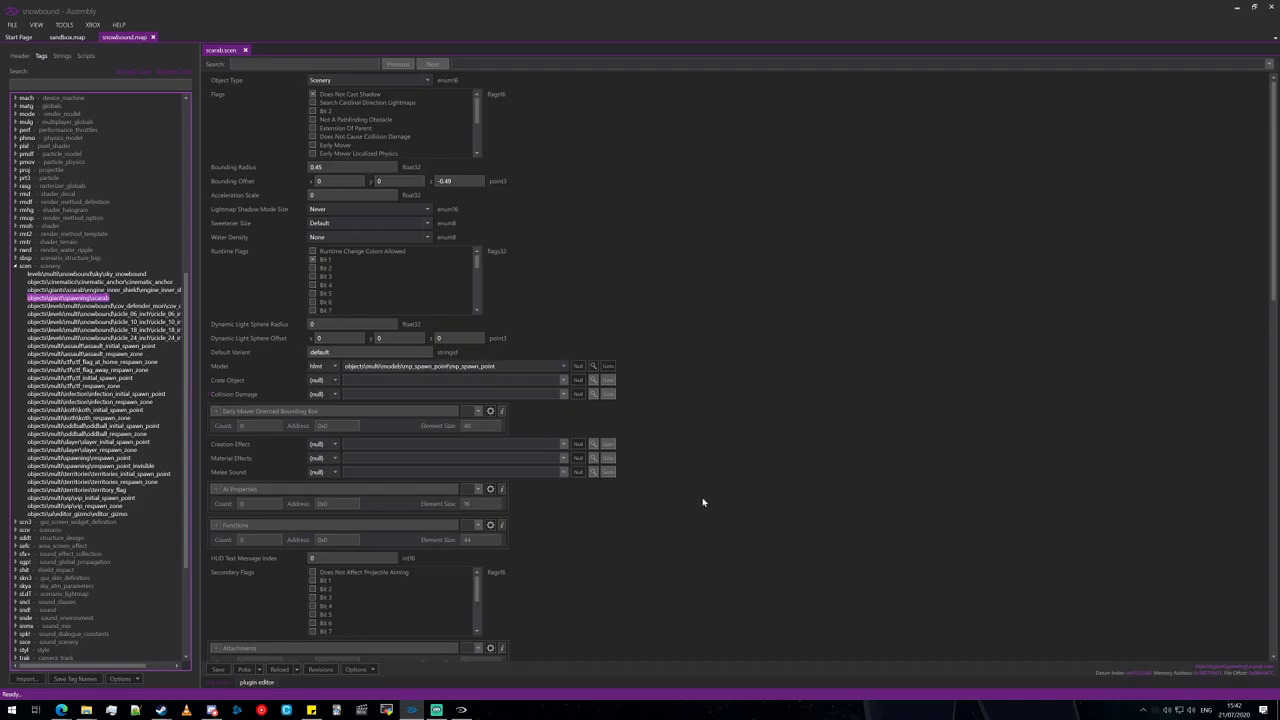
scroll(703, 503, "down", 2)
scroll(686, 480, "up", 2)
- Close the scarab scenery tag and list the effect (effe) tags in a widened tag tree
scroll(48, 360, "up", 12)
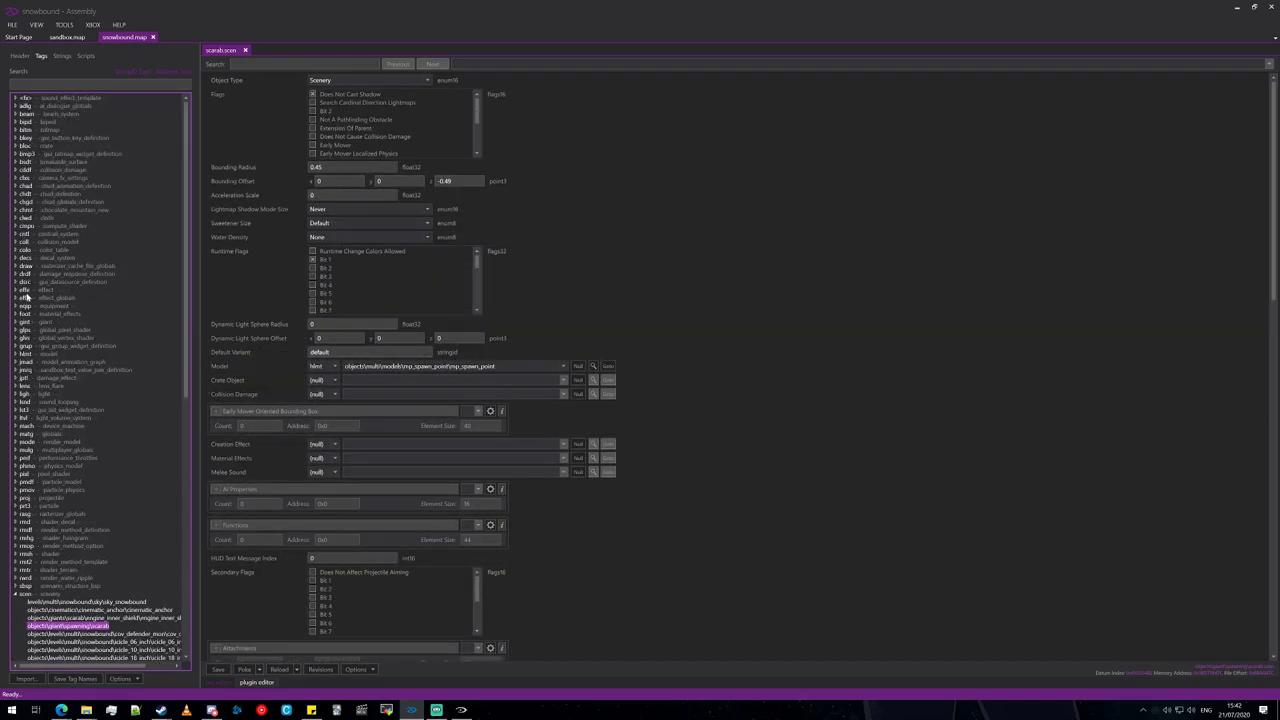
left_click(16, 289)
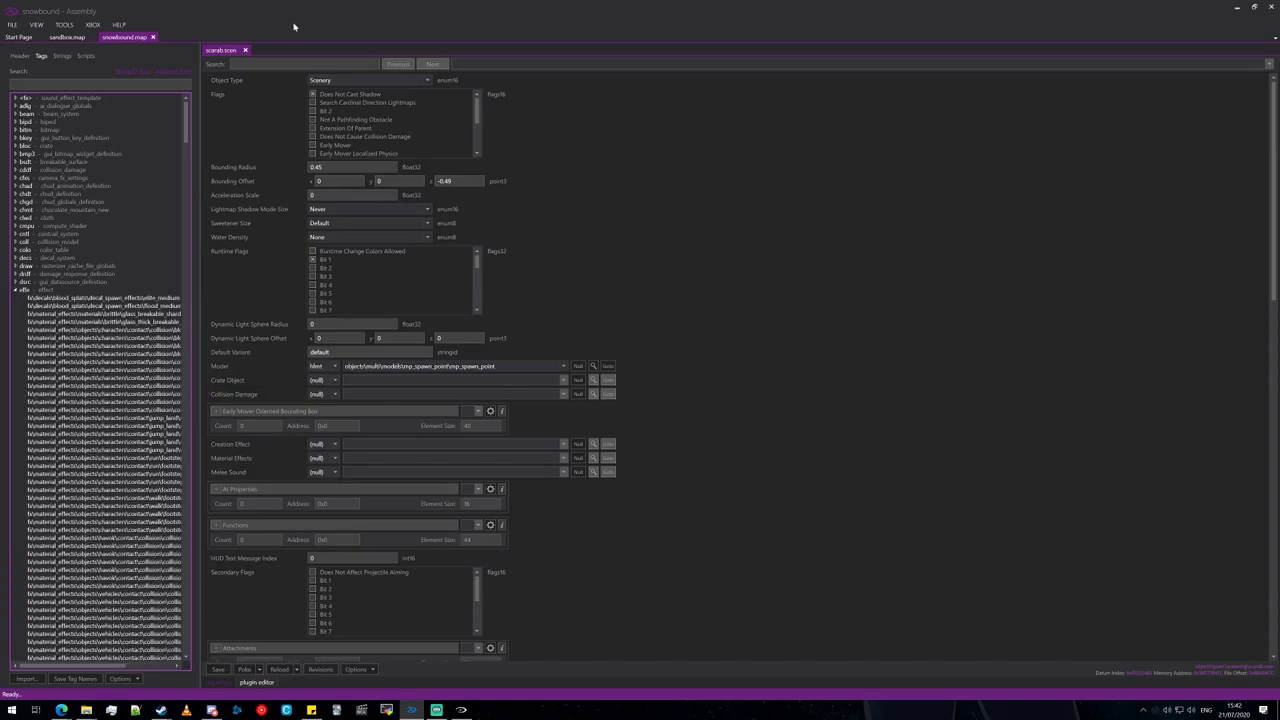
left_click(245, 49)
scroll(80, 450, "down", 6)
scroll(80, 448, "down", 6)
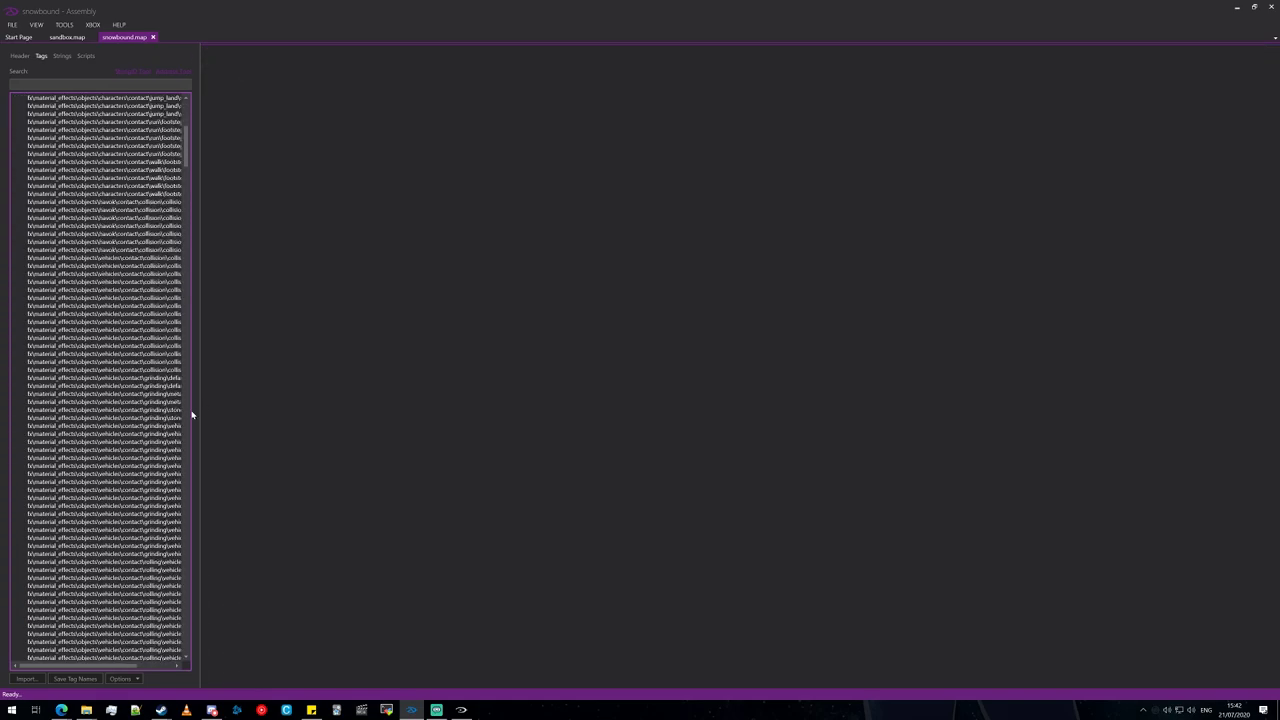
left_click_drag(197, 408, 266, 418)
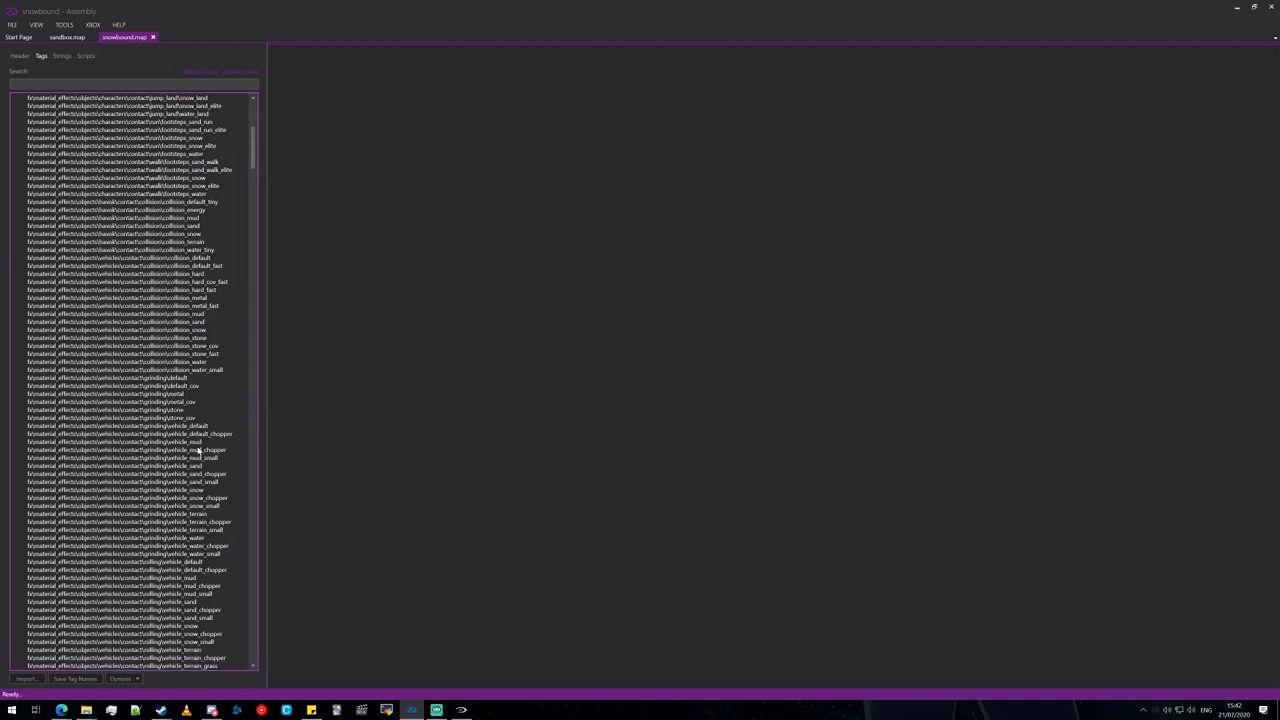
- Find and open the objects\weapons\pistol\magnum\fx\firing effect tag
scroll(205, 450, "down", 15)
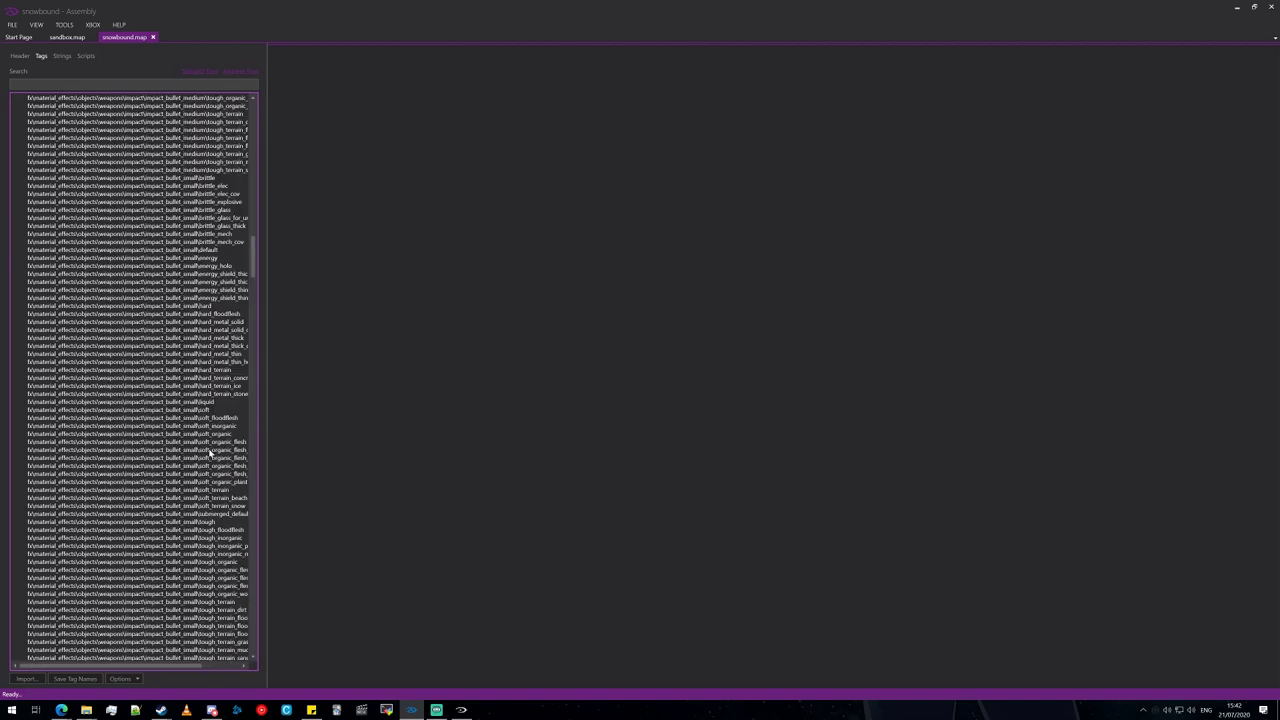
scroll(210, 452, "down", 20)
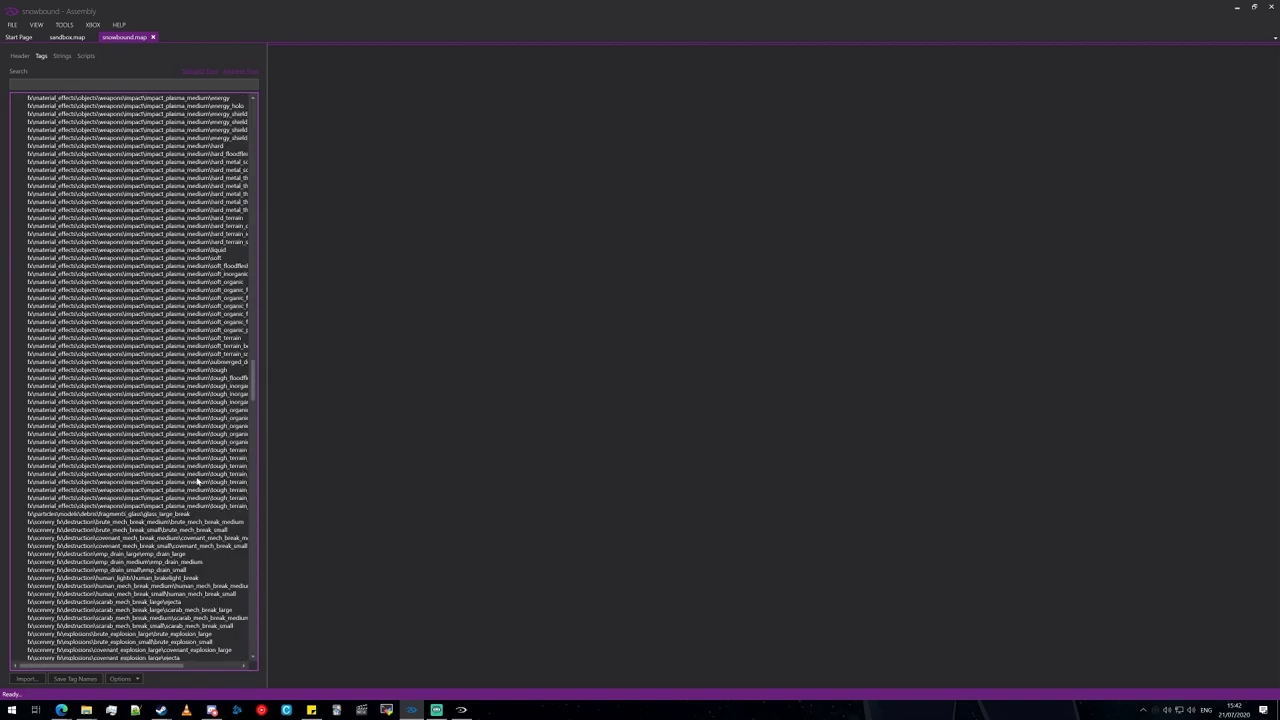
scroll(199, 452, "down", 20)
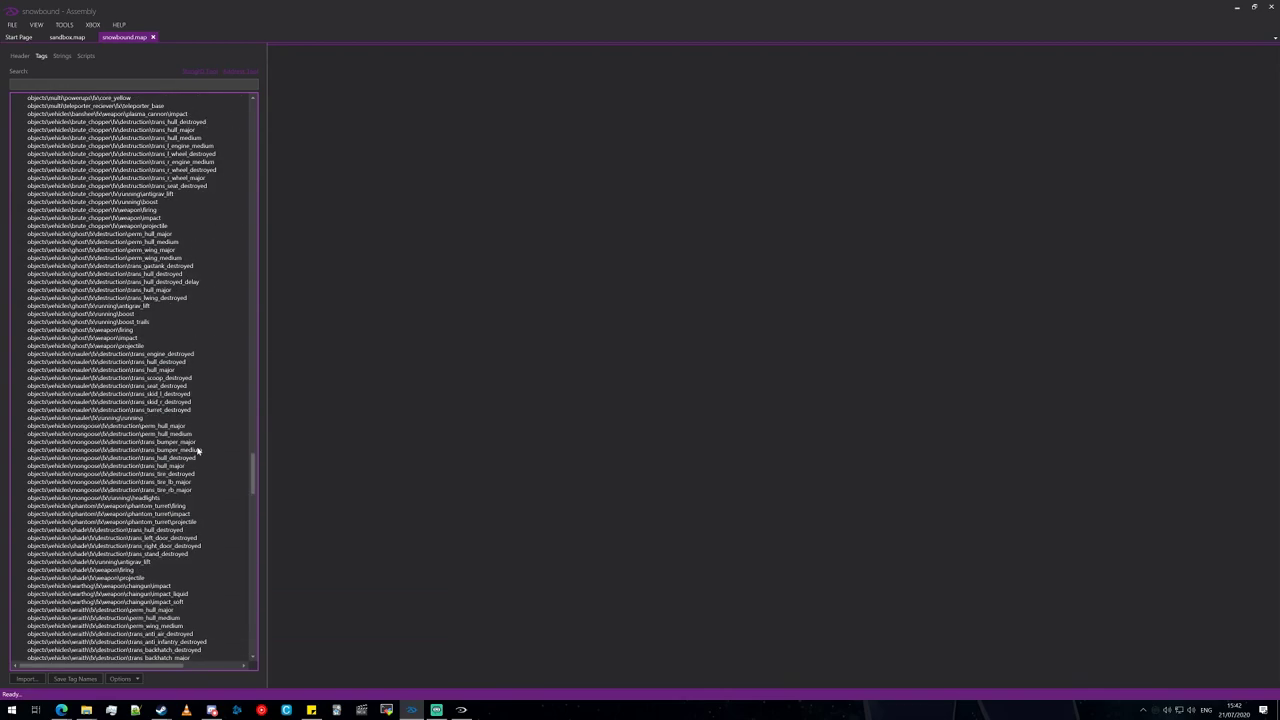
scroll(199, 452, "down", 20)
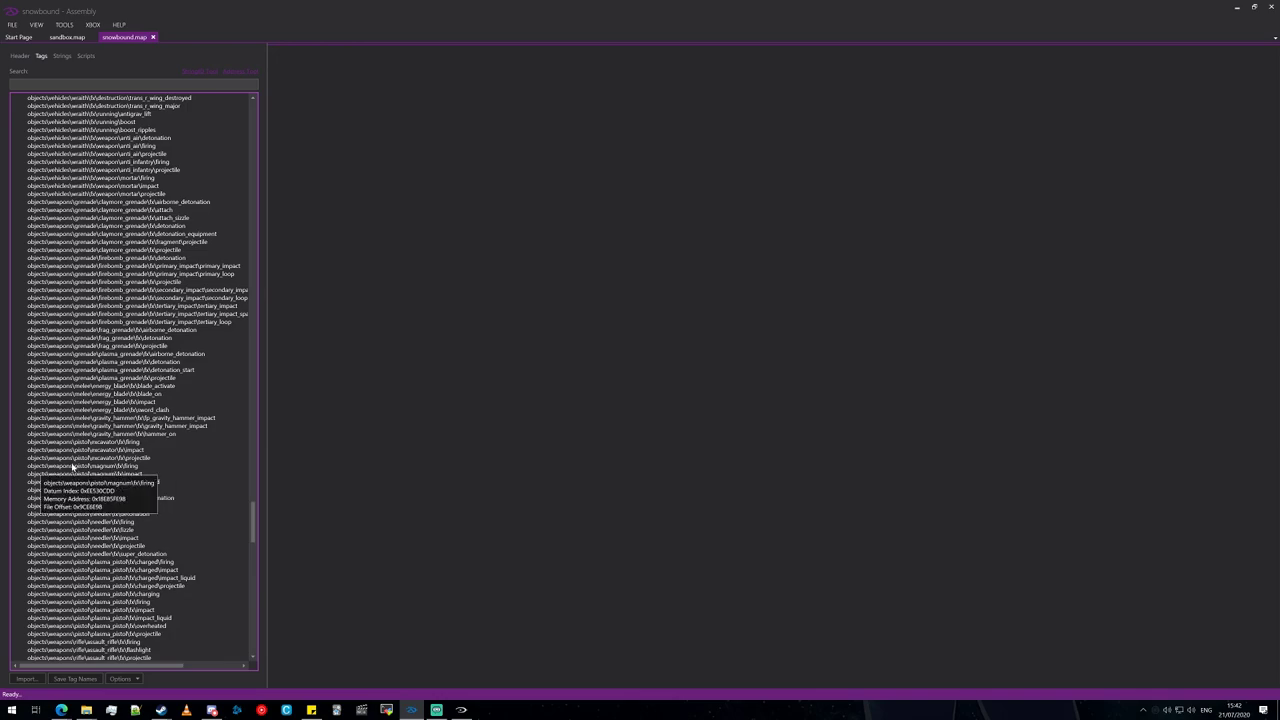
double_click(130, 467)
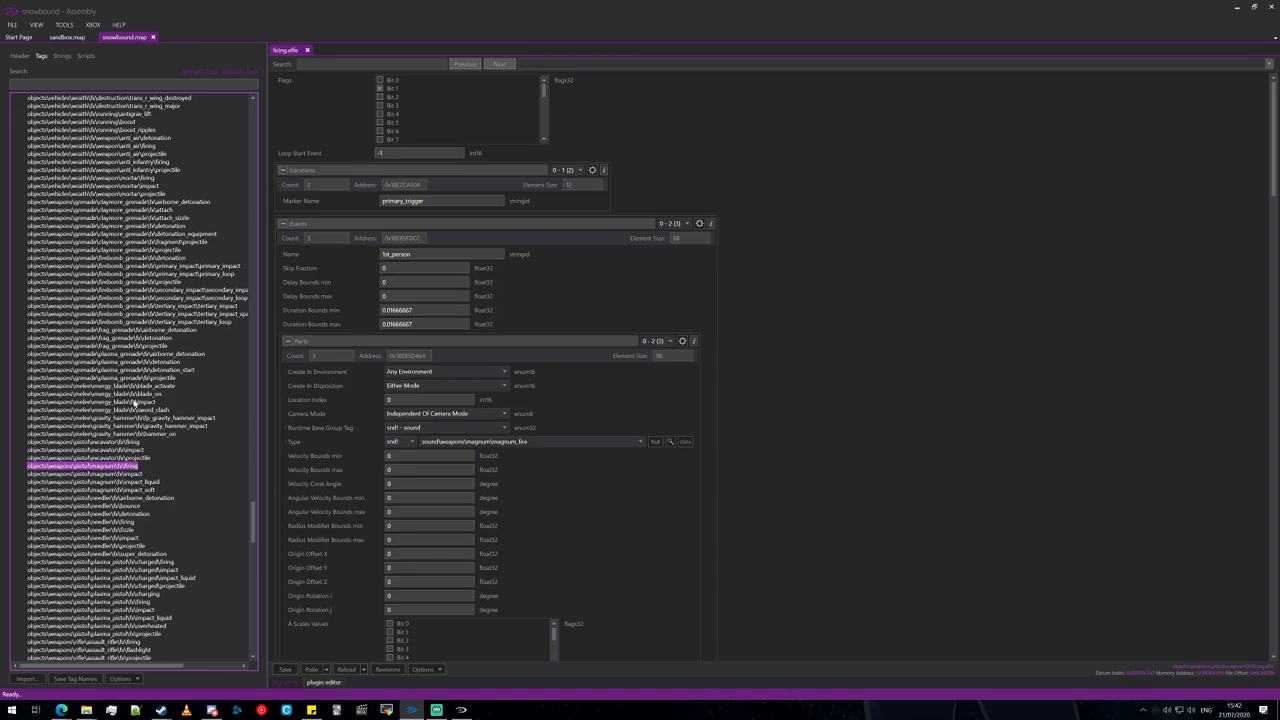
- Duplicate the magnum firing effect tag under the name objects\giants\spawning\scarab, keeping the default duplication options
right_click(129, 466)
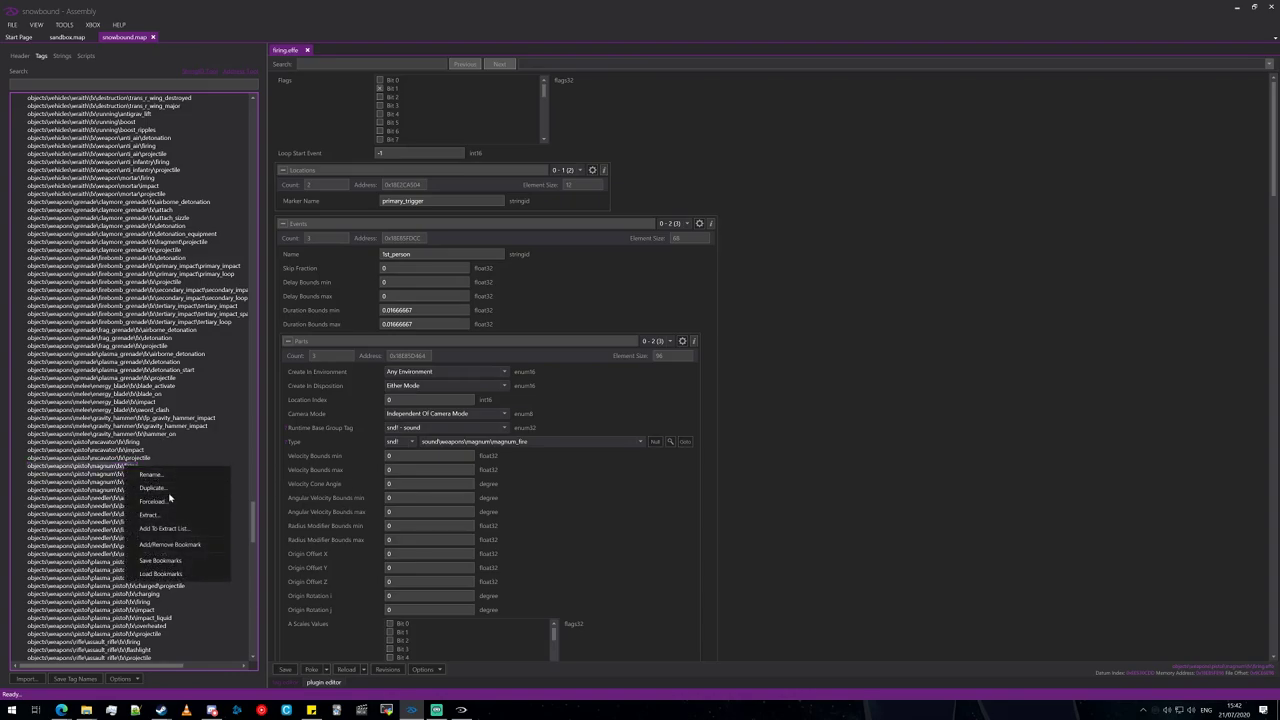
left_click(155, 488)
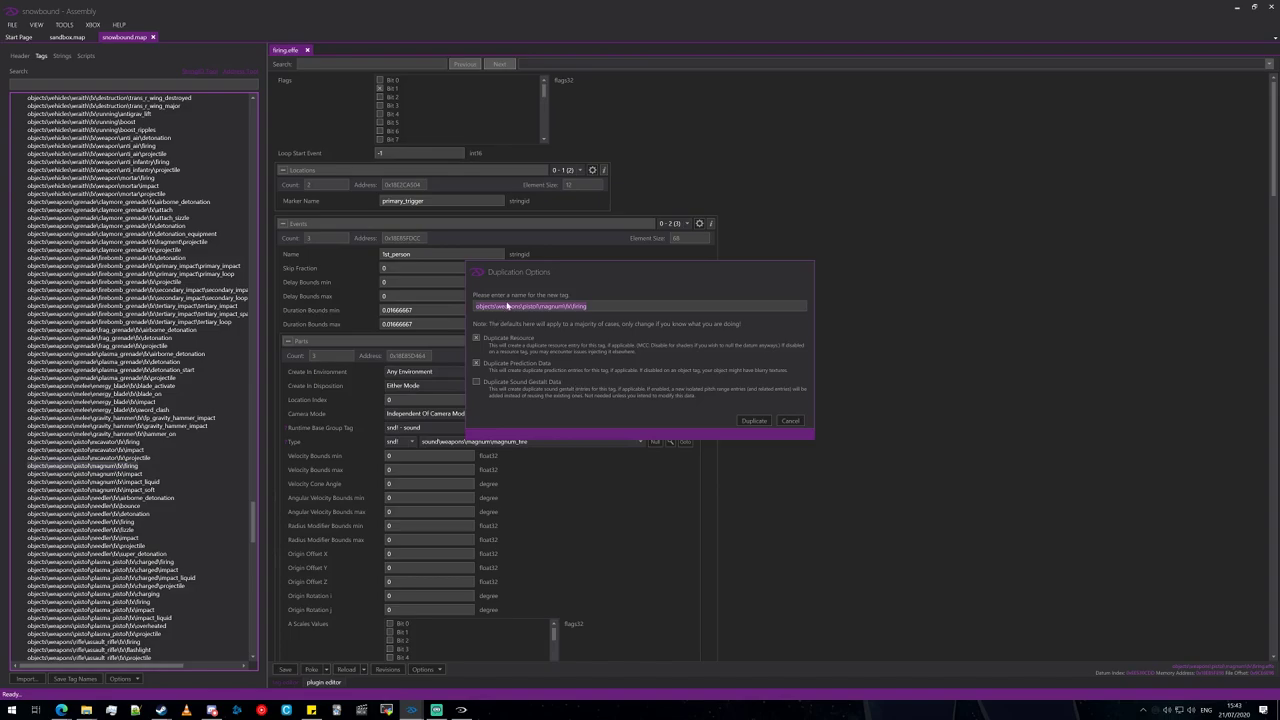
double_click(509, 307)
type("giants")
key("Delete")
key("Delete")
key("Delete")
key("Delete")
key("Delete")
key("Delete")
key("Delete")
key("Delete")
key("Delete")
key("Delete")
key("Delete")
key("Delete")
key("Delete")
key("Delete")
key("Delete")
key("Delete")
key("Delete")
key("Delete")
key("Delete")
key("Delete")
type("\\spiwning")
left_click(756, 420)
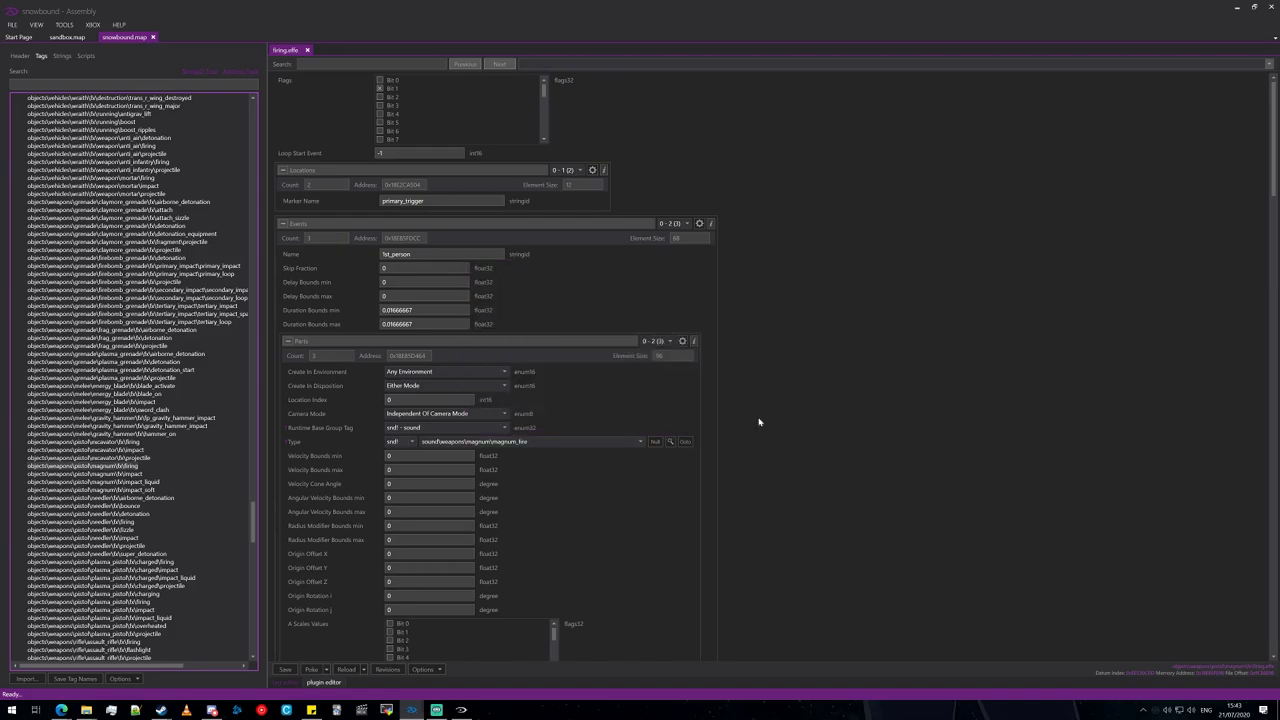
left_click(684, 377)
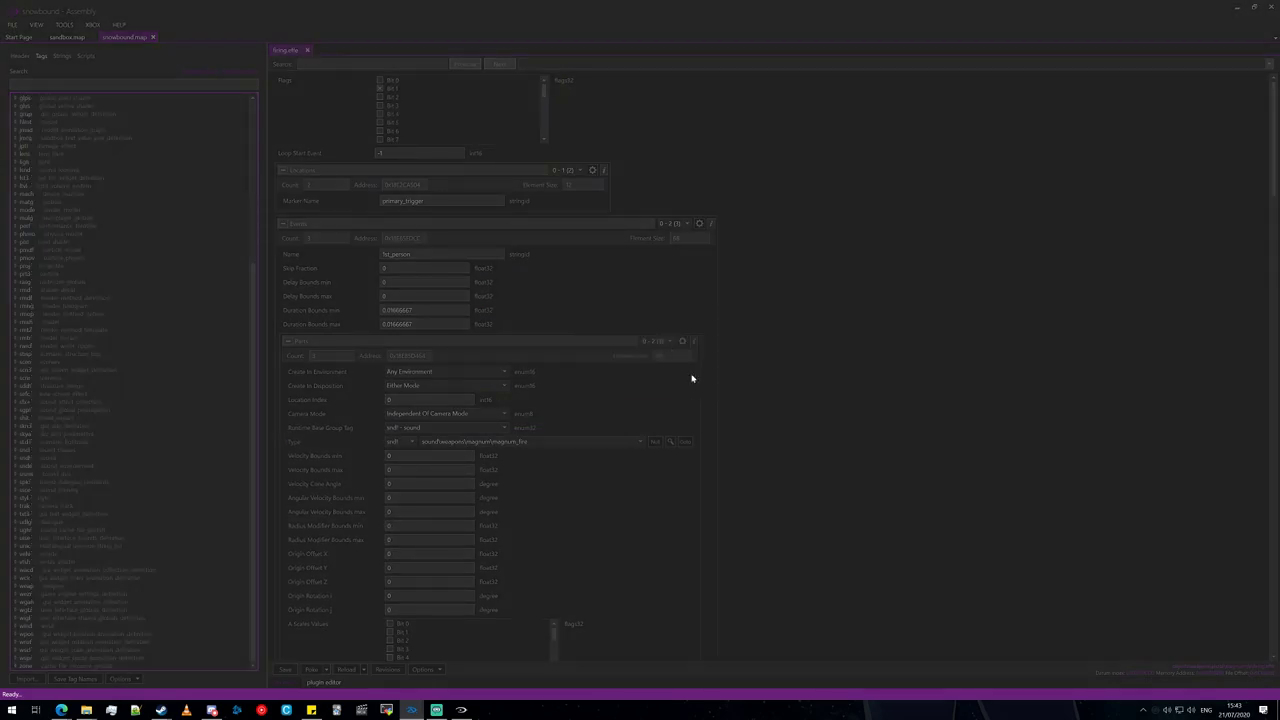
- Close the magnum firing tag, filter the tags by "scarab" and open the new objects\giants\spawning\scarab effect tag
left_click(307, 50)
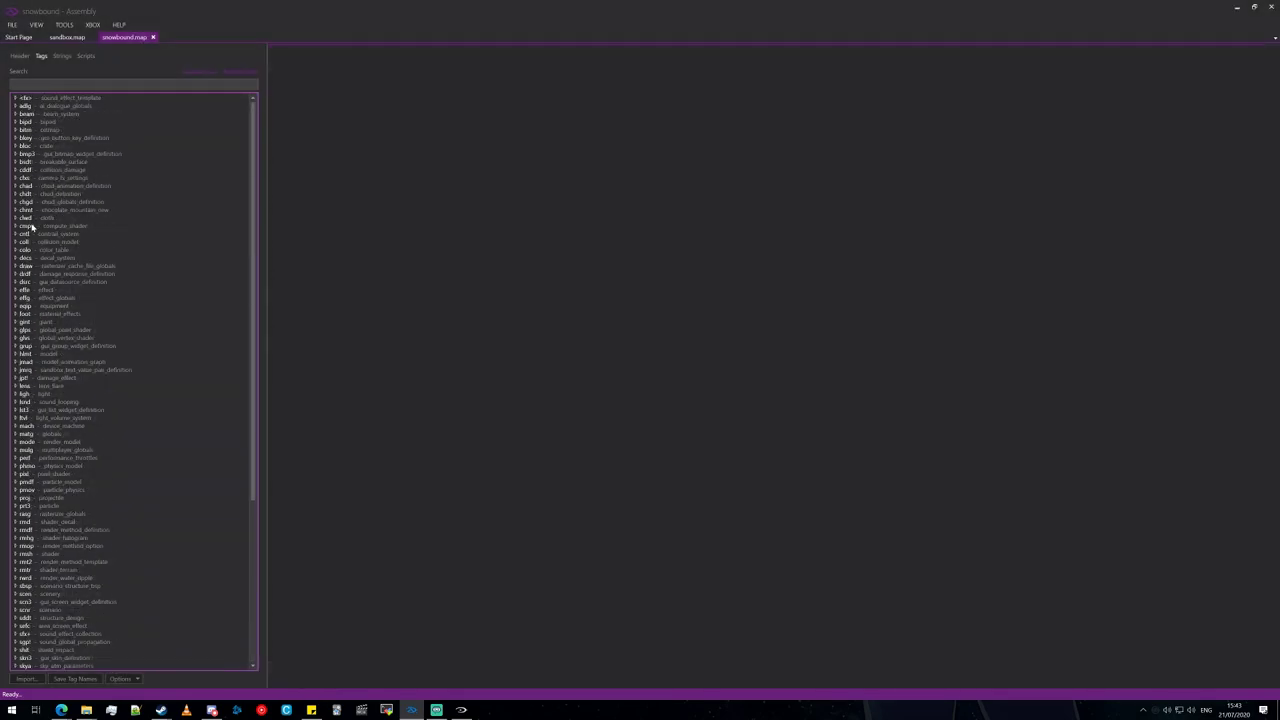
left_click(16, 290)
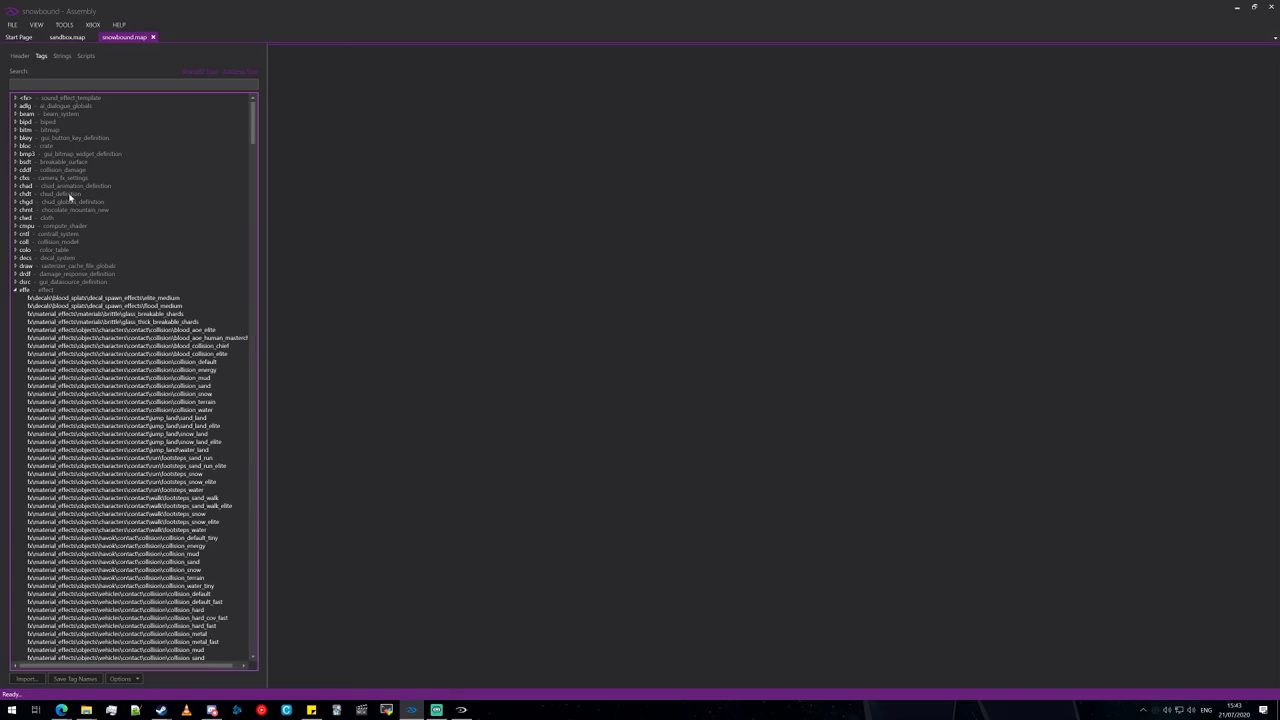
left_click(75, 82)
type("sce")
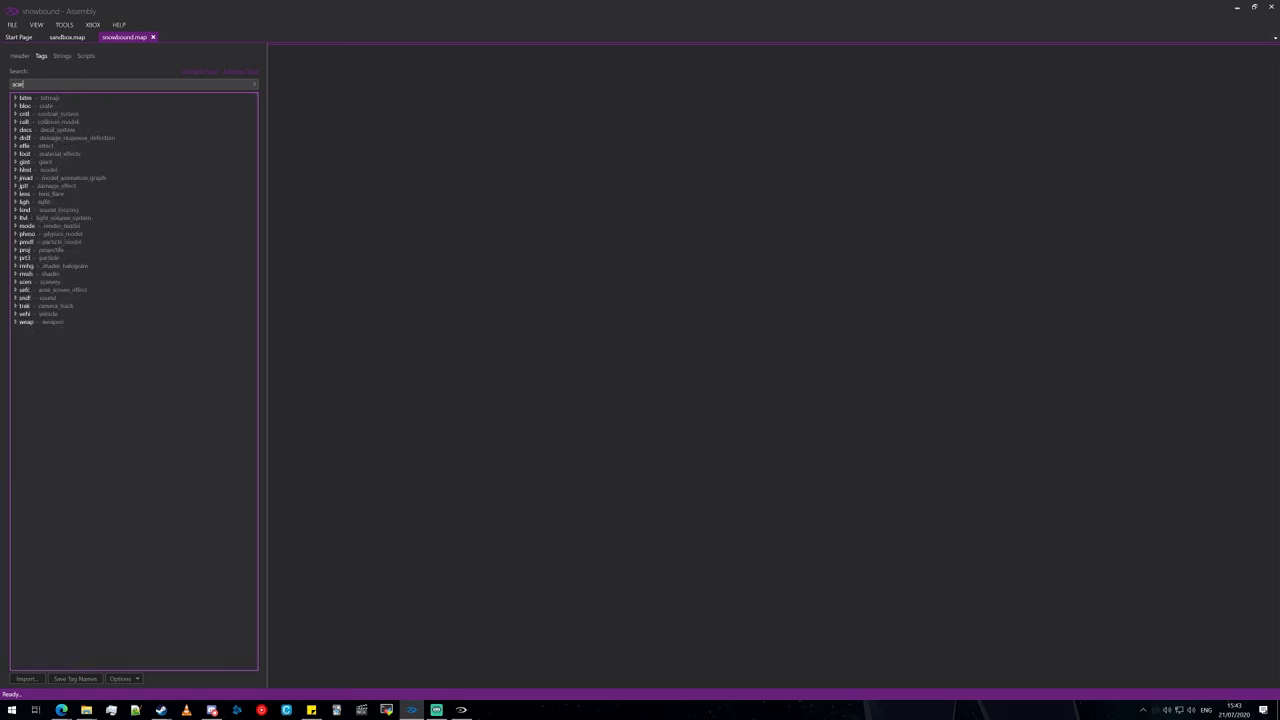
left_click(16, 146)
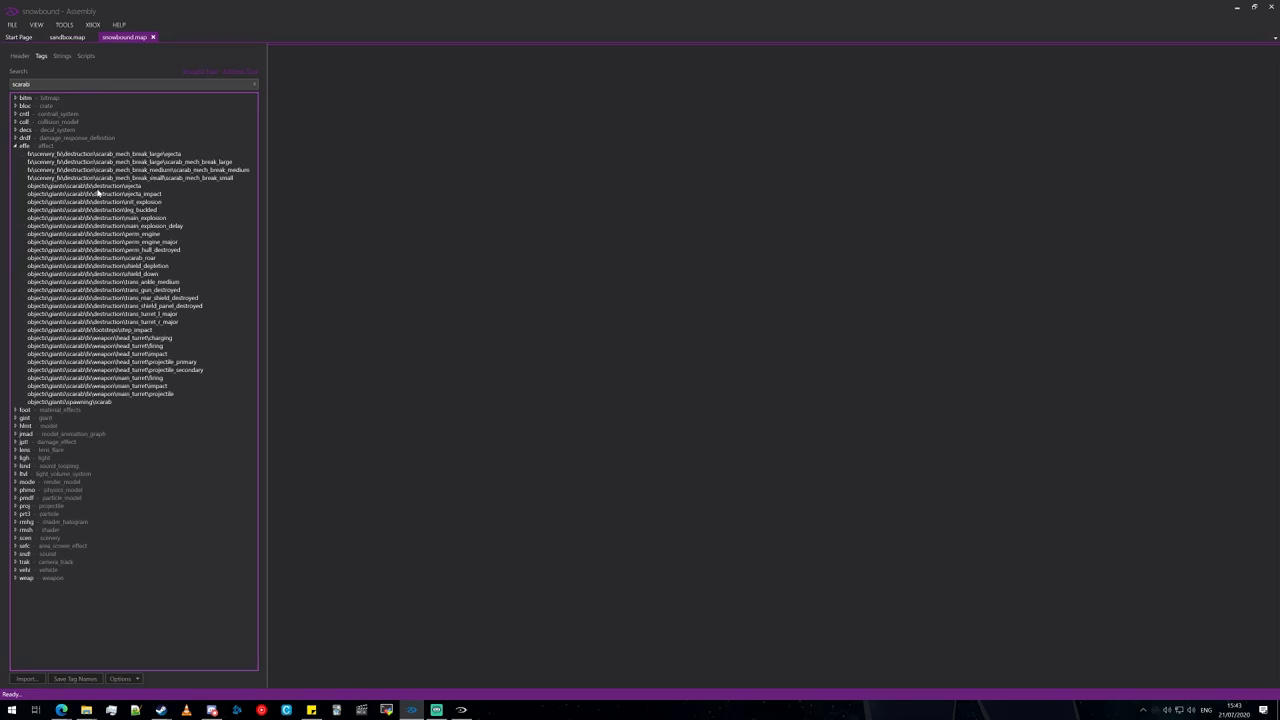
double_click(97, 402)
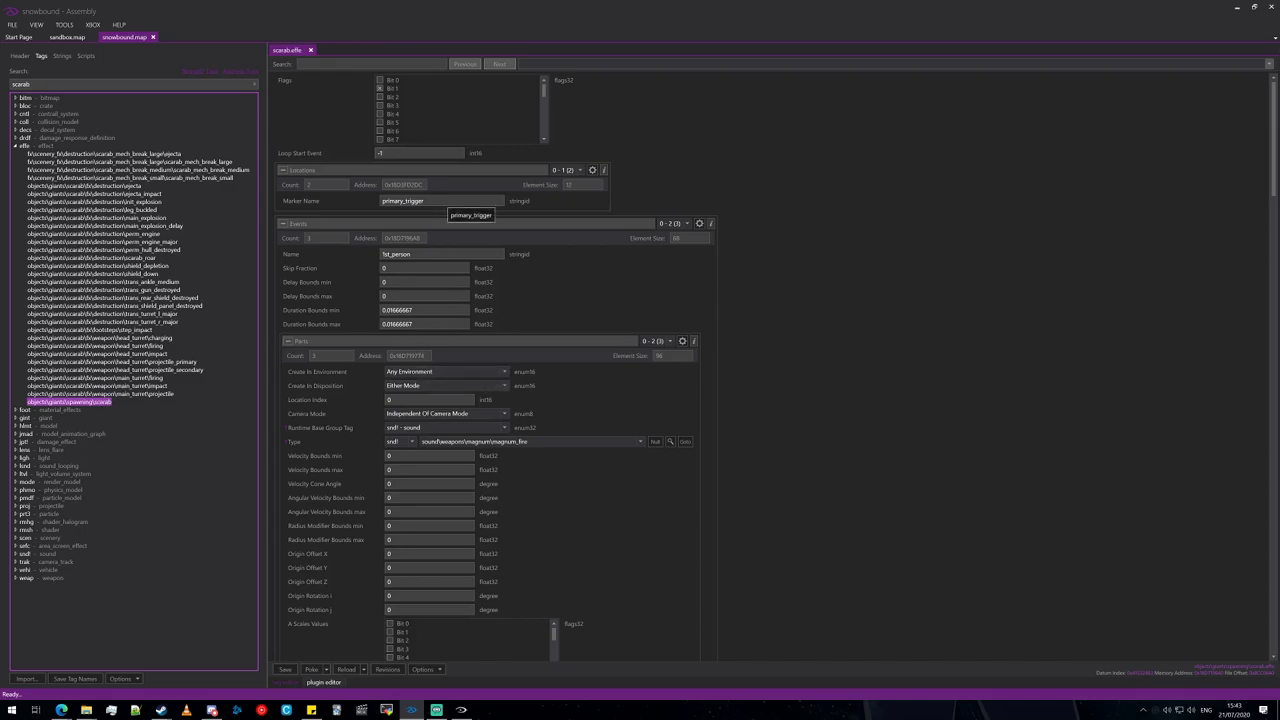
- Set the marker name of the effect's first location to spawn
left_click_drag(450, 201, 351, 201)
type("spoo")
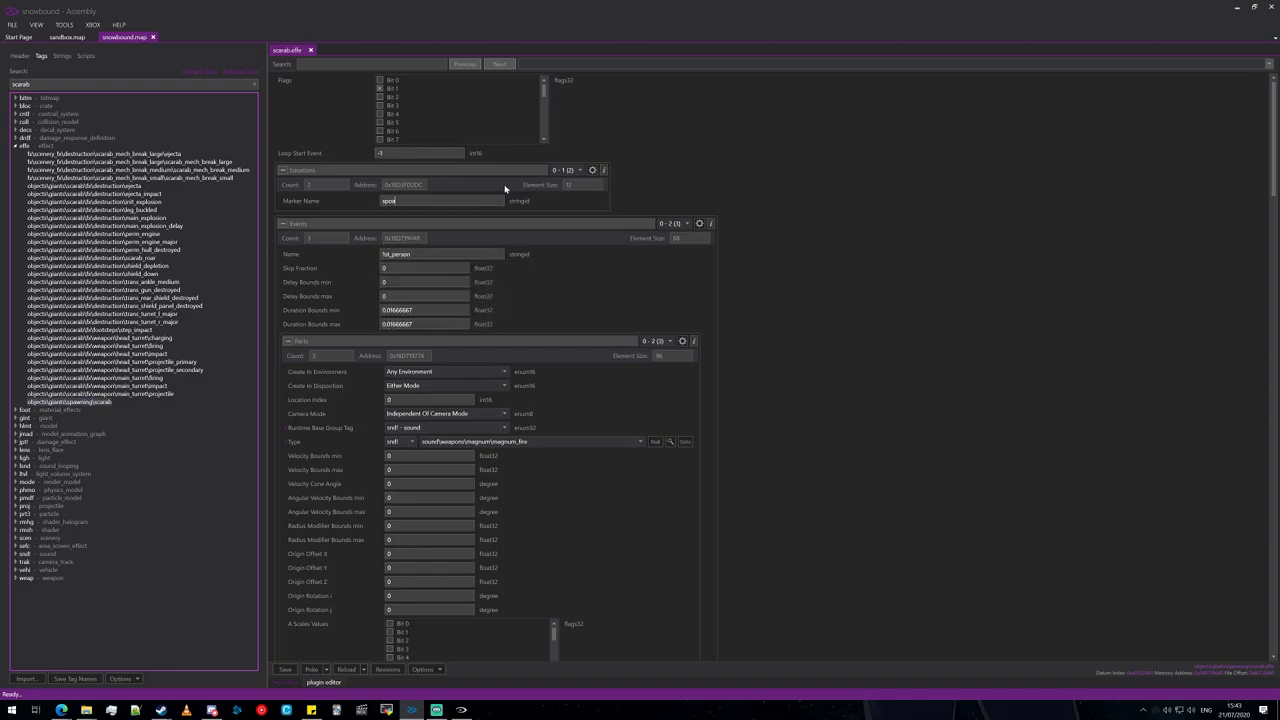
key("BackSpace")
type("awn")
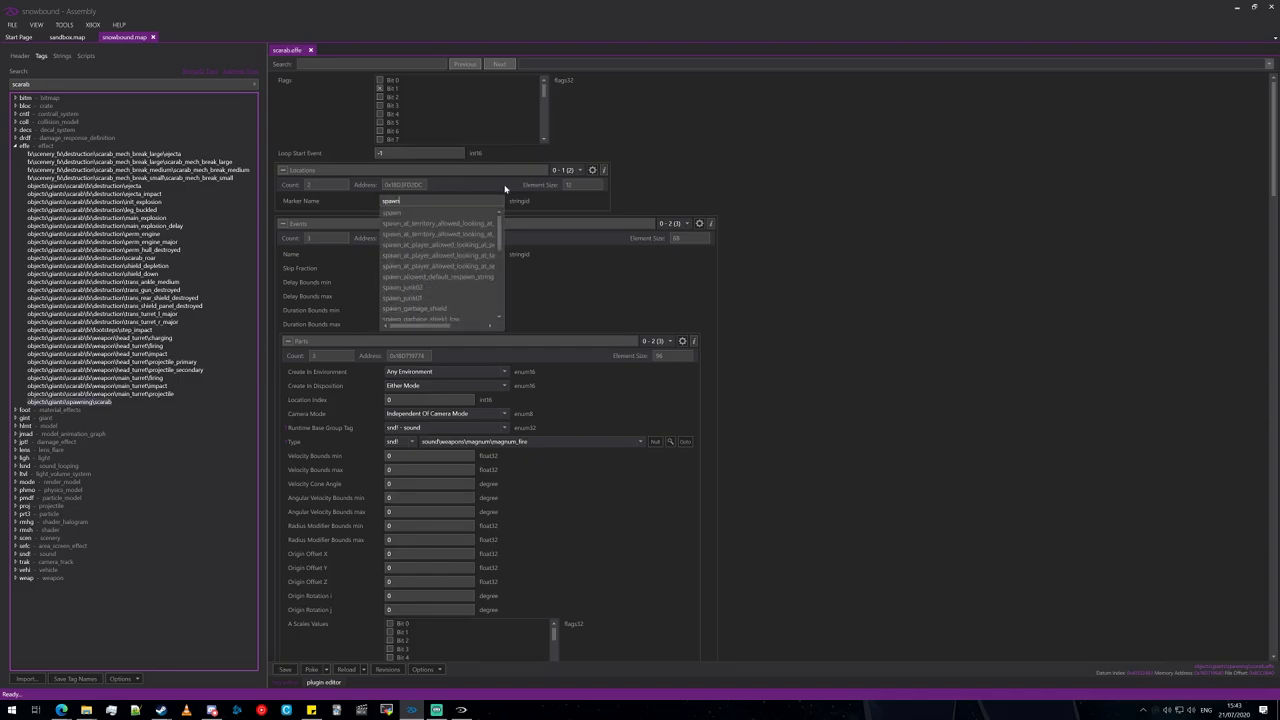
left_click(838, 312)
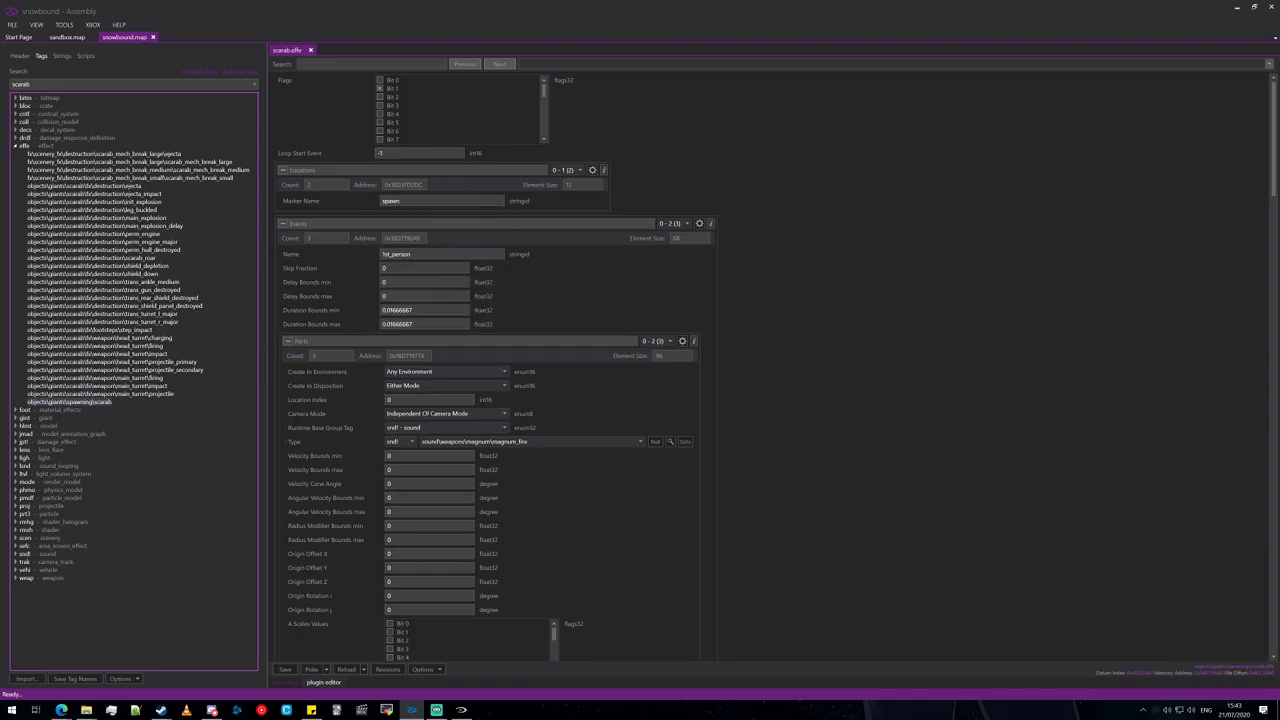
- Set both the minimum and maximum duration bounds of the 1st_person event to 1E+32
left_click_drag(413, 310, 253, 314)
type("16")
left_click_drag(413, 324, 137, 303)
type("1E+32")
- Set the first part's runtime base group tag to obje - object and its type to the gint tag objects\giants\scarab\scarab
left_click(396, 429)
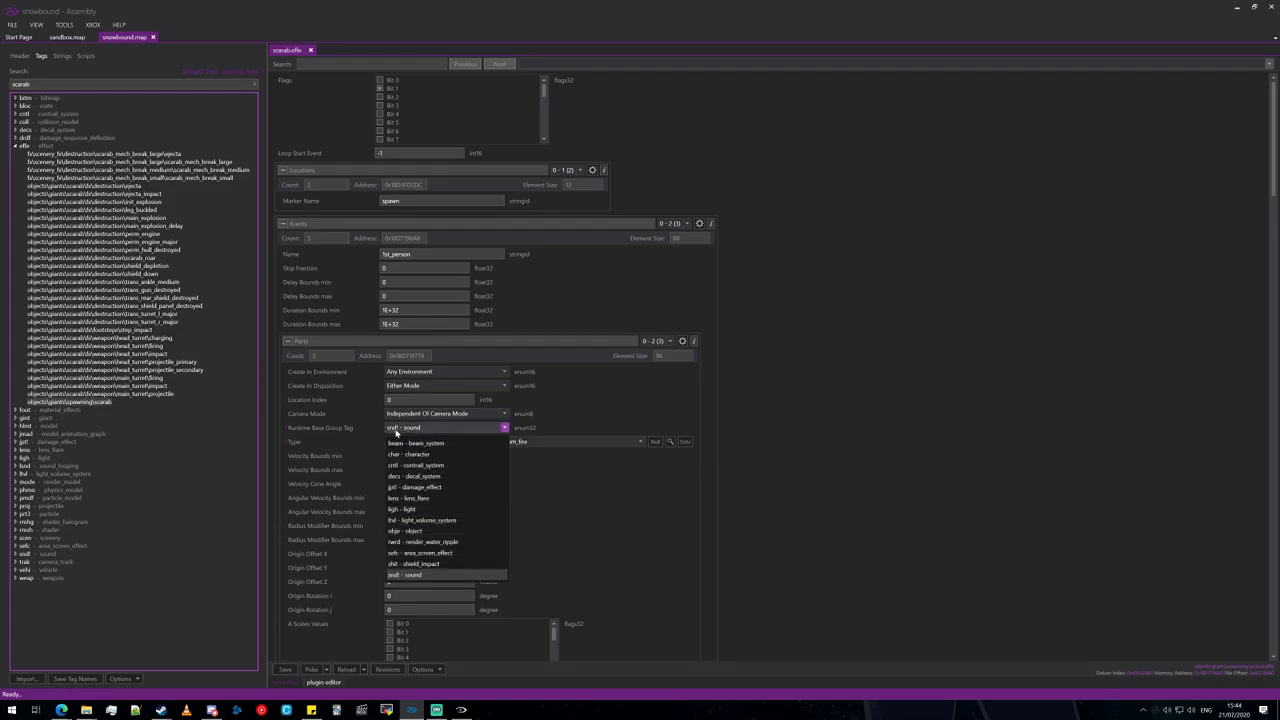
left_click(421, 532)
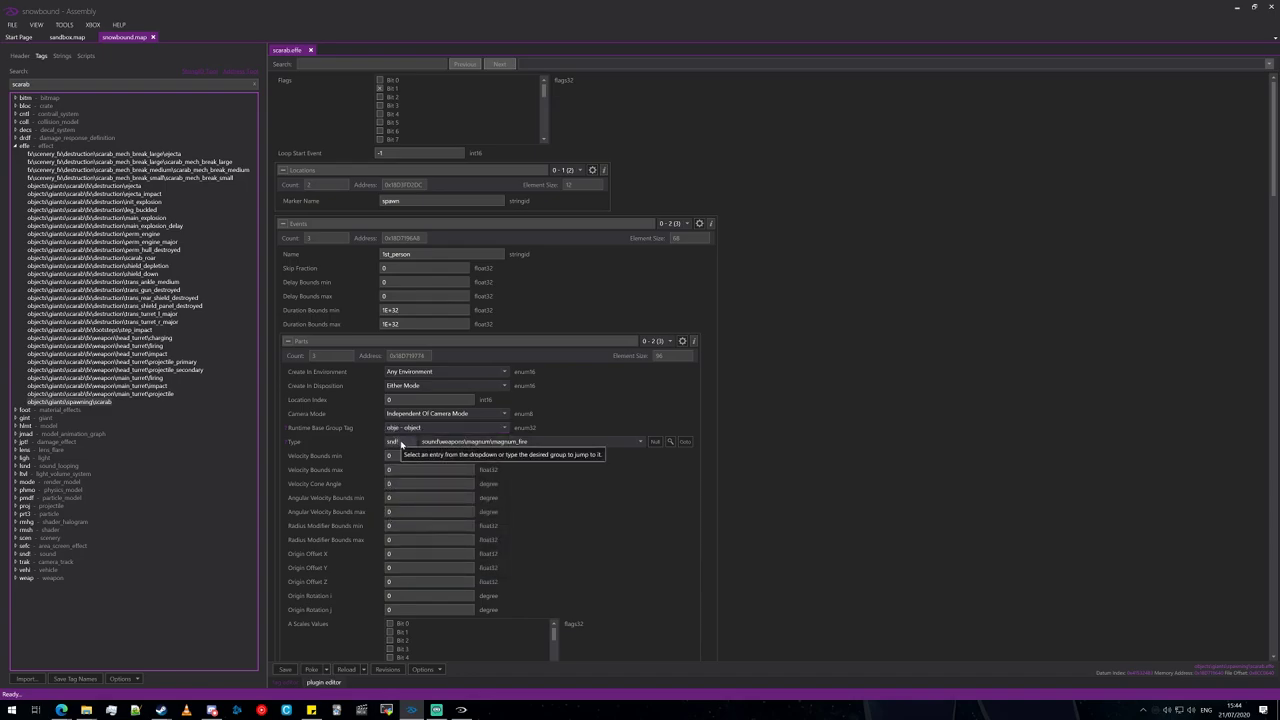
left_click(400, 442)
scroll(400, 500, "up", 5)
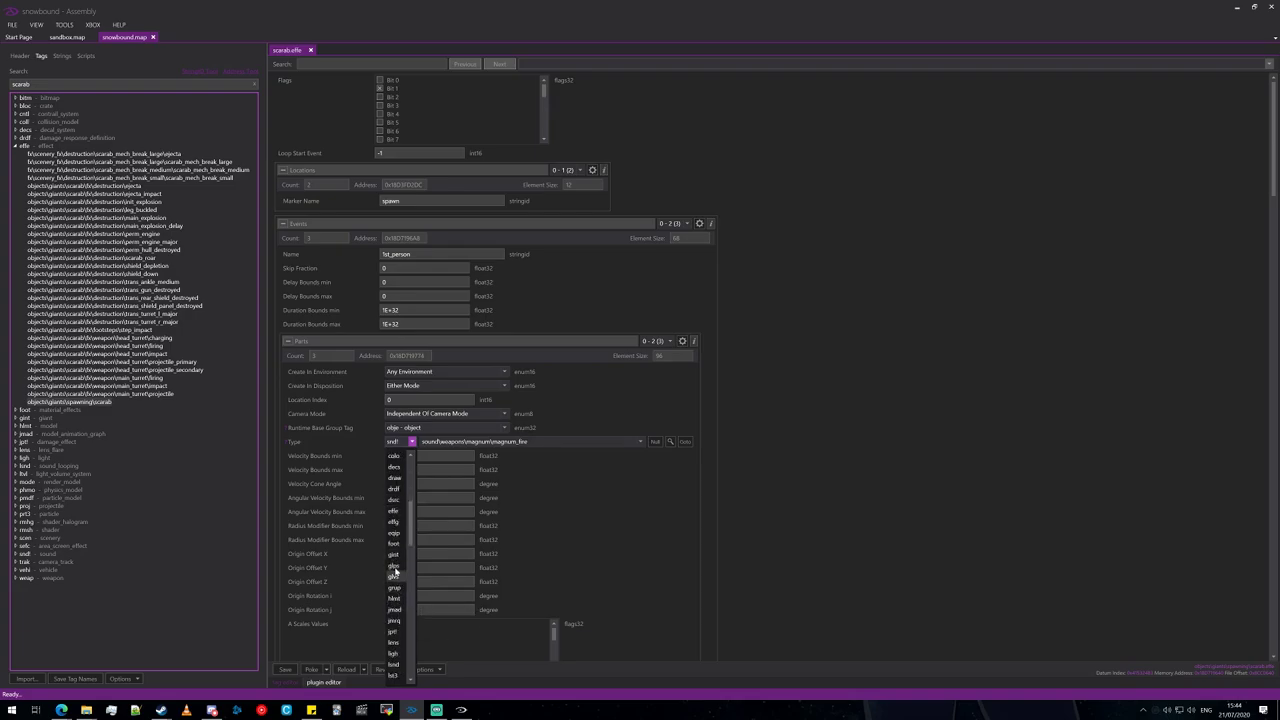
left_click(394, 620)
left_click(514, 442)
left_click(517, 452)
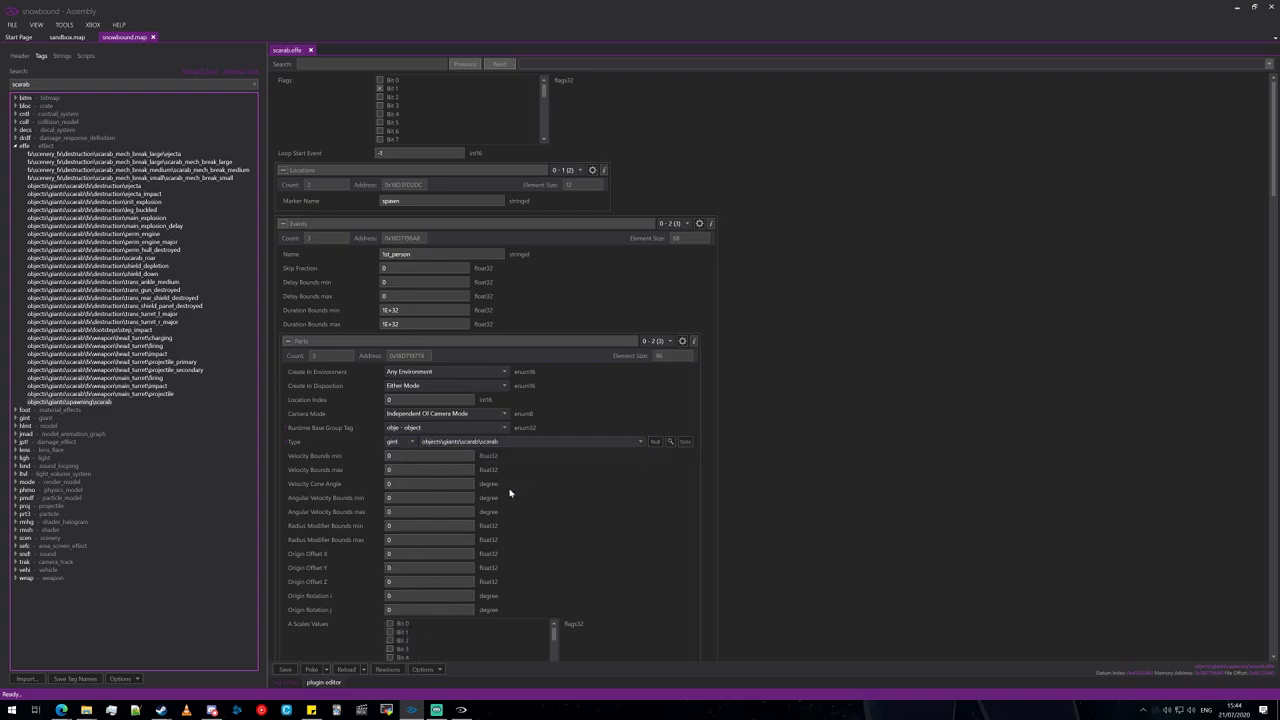
- Save the effect tag and open the objects\giant\spawning\scarab scenery tag
left_click(286, 670)
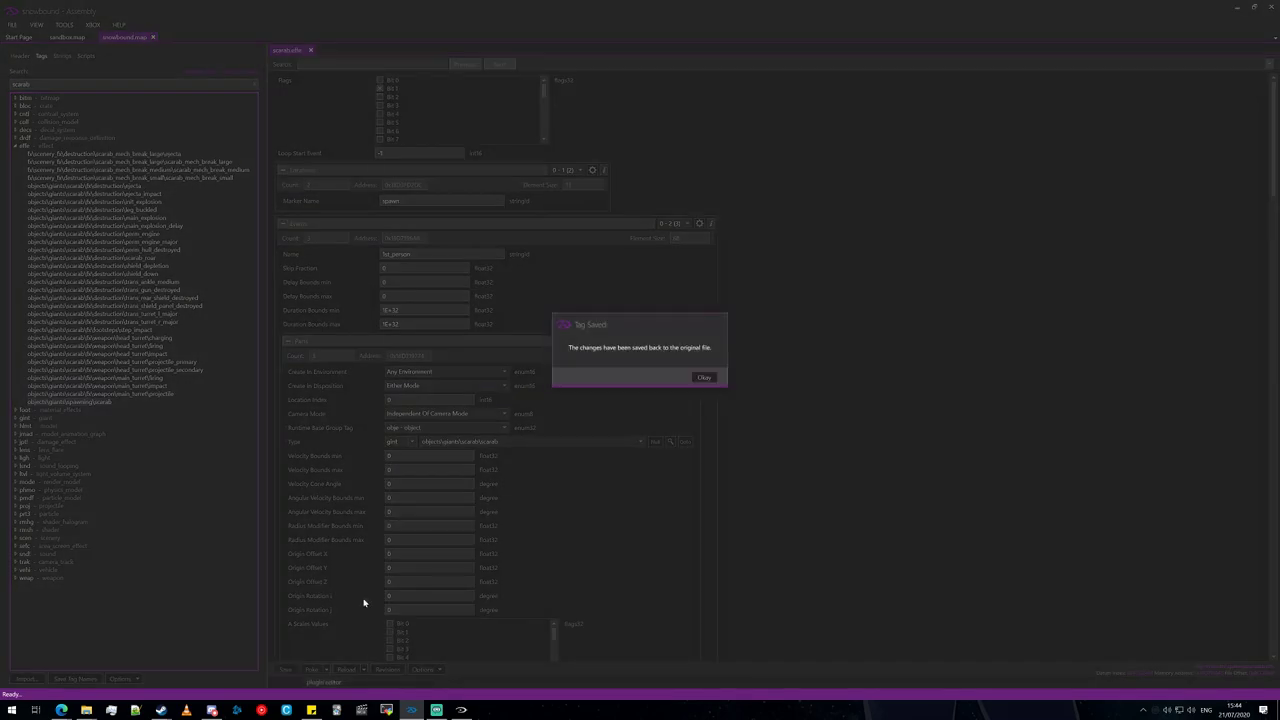
left_click(705, 379)
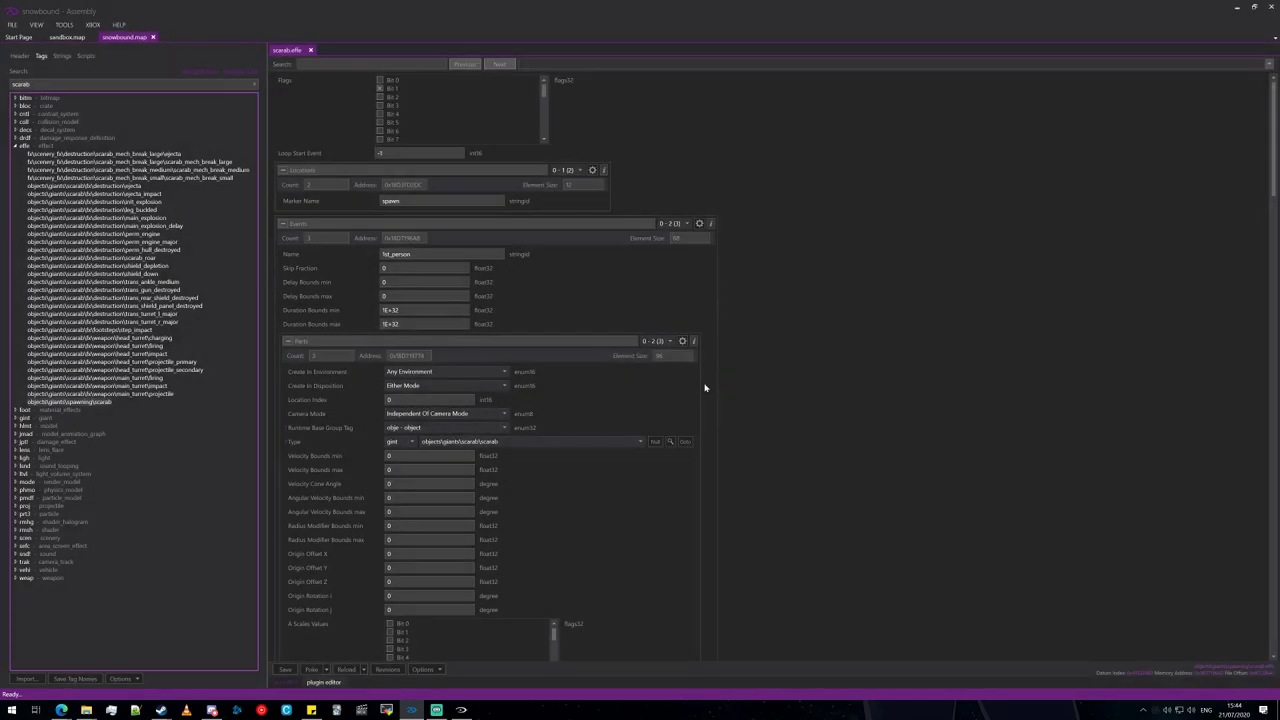
left_click(16, 539)
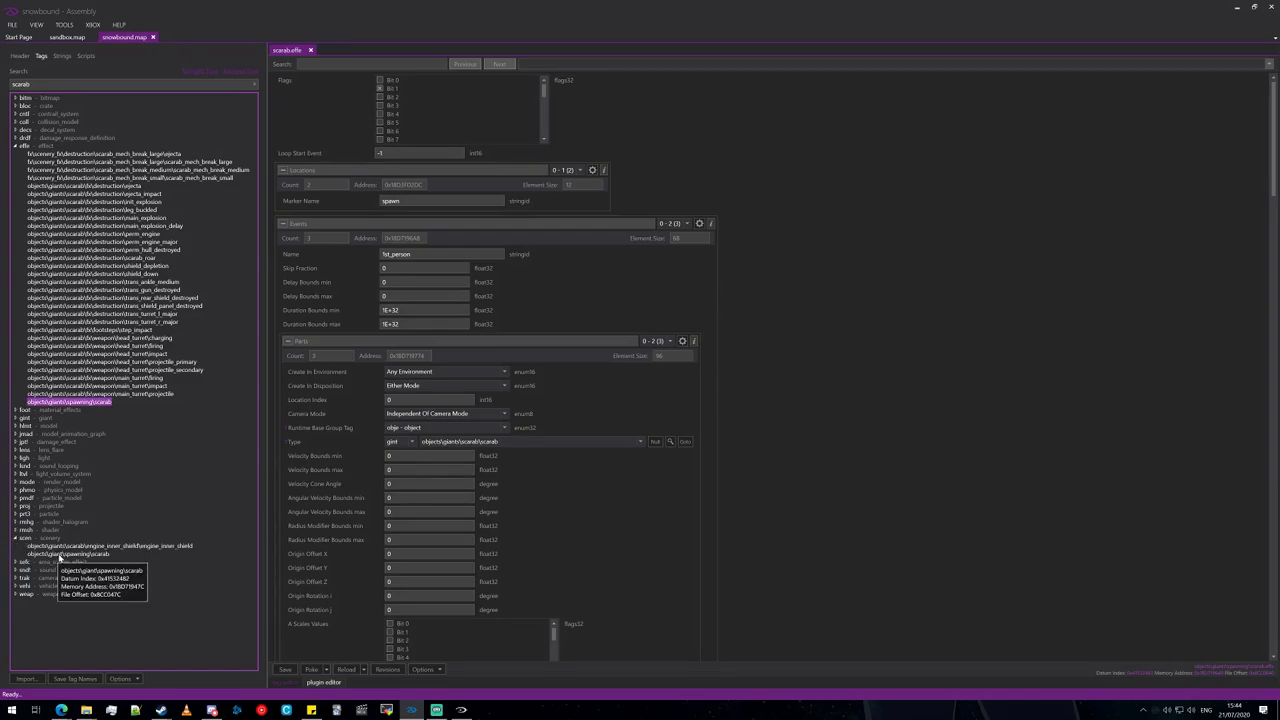
double_click(60, 554)
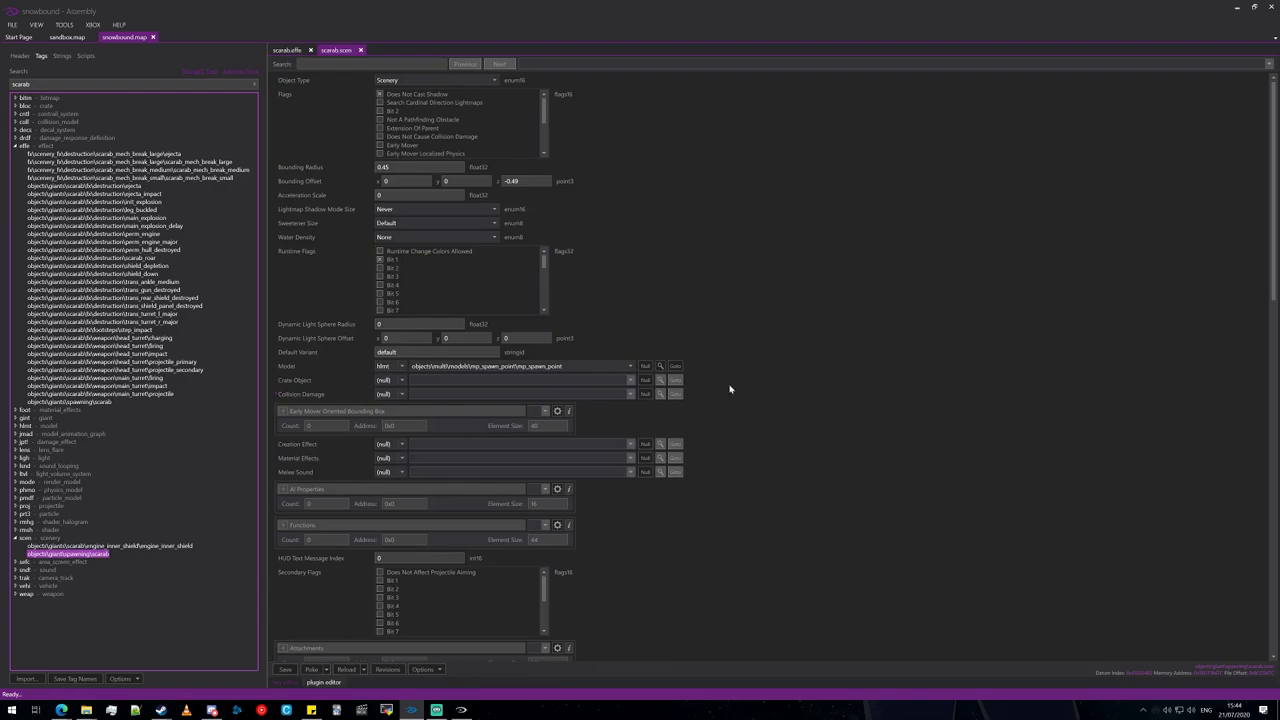
- Reallocate the scenery tag's Attachments block to 1 element and expand it
scroll(1000, 423, "down", 3)
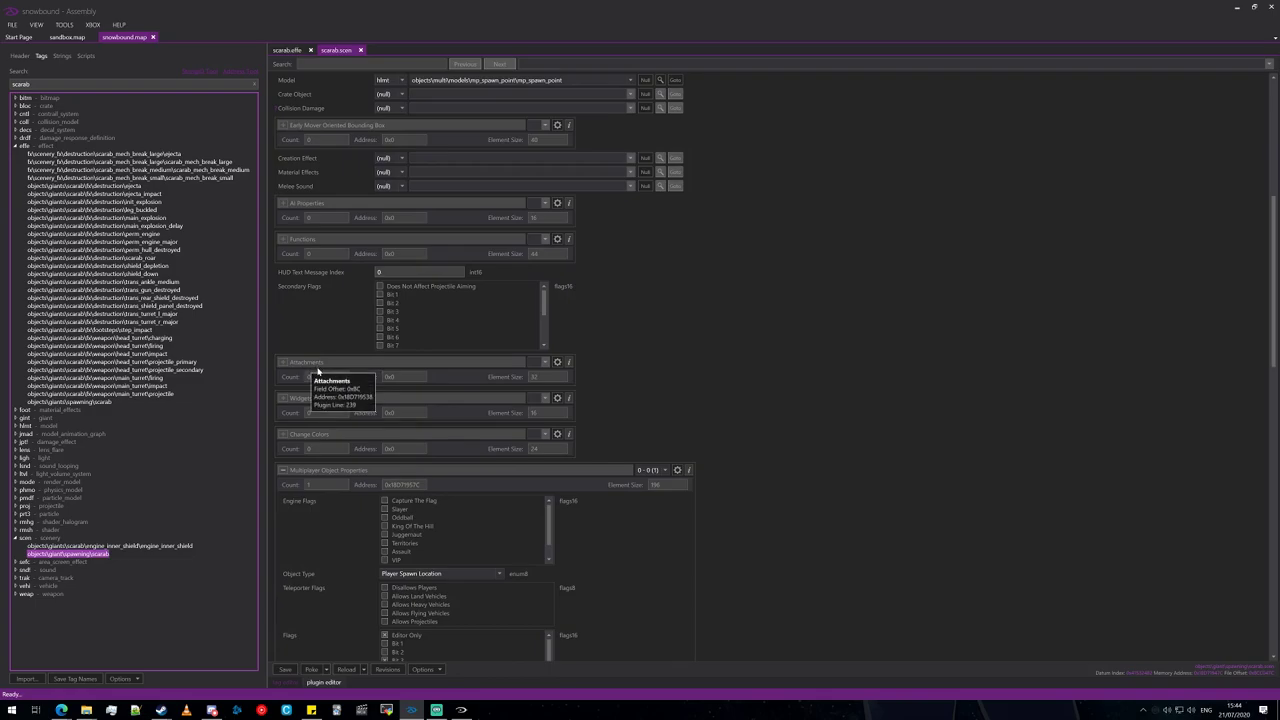
left_click(557, 363)
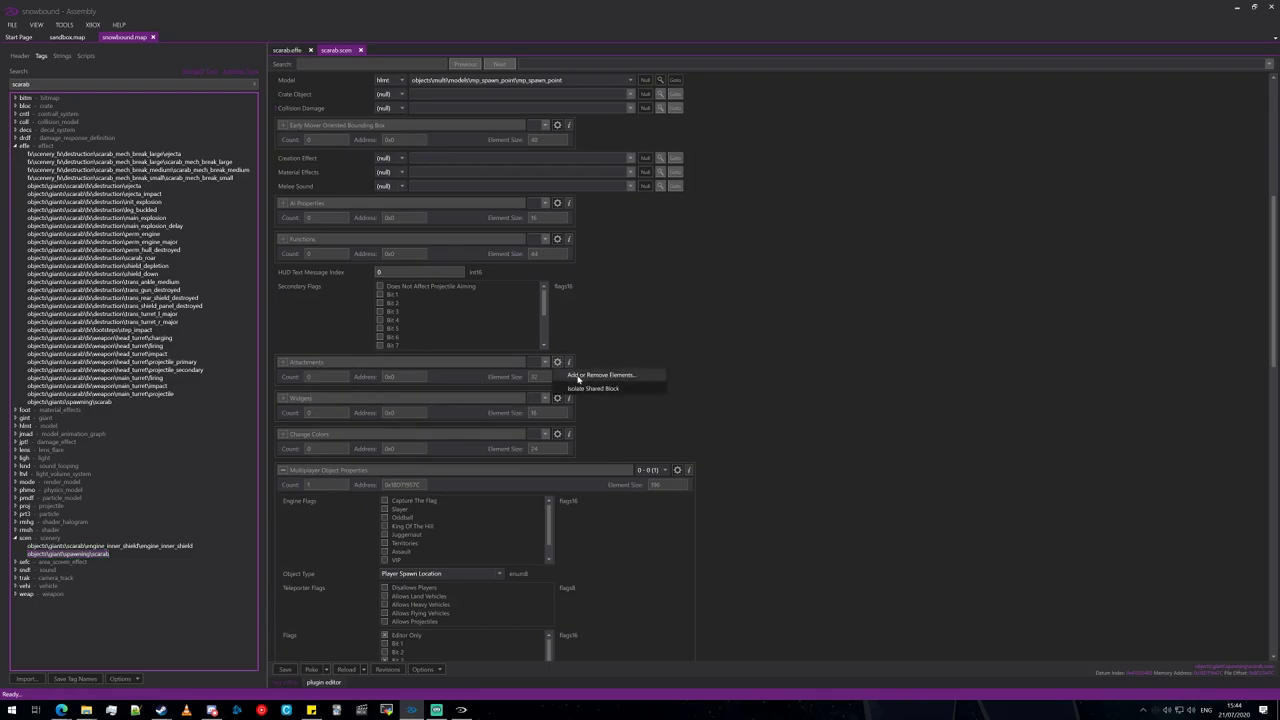
left_click(580, 378)
left_click(654, 381)
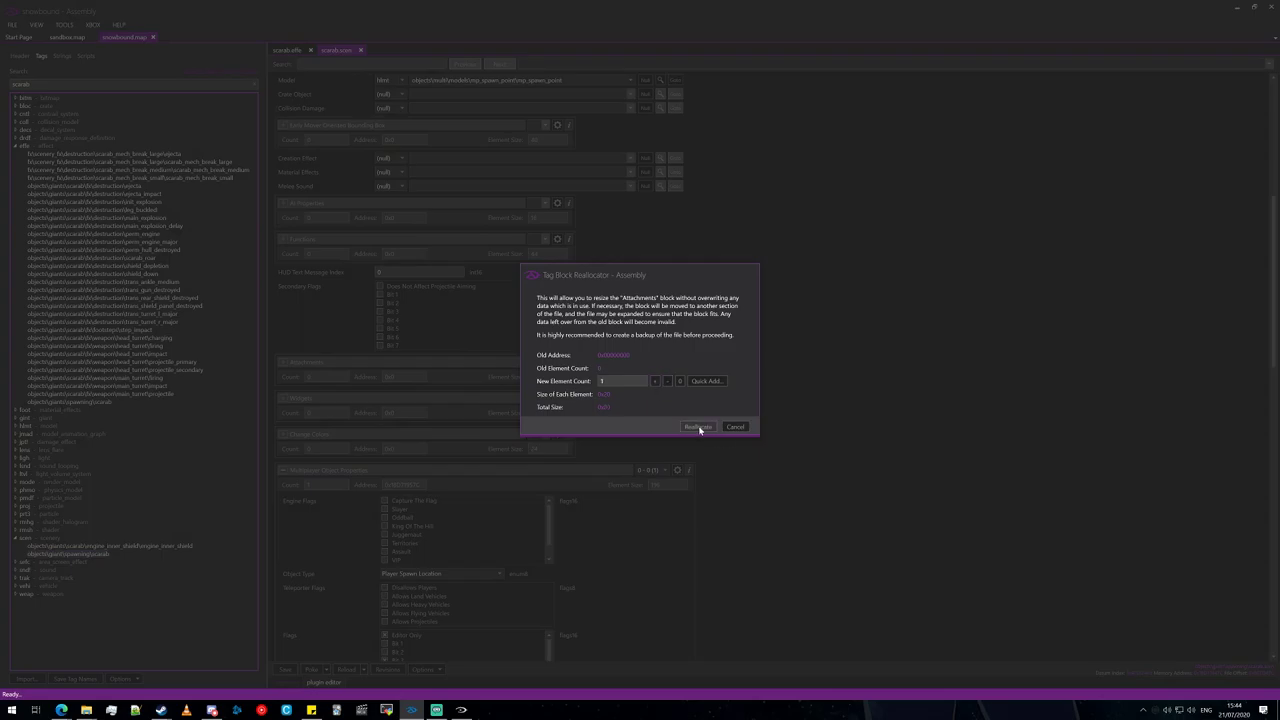
left_click(698, 427)
left_click(723, 377)
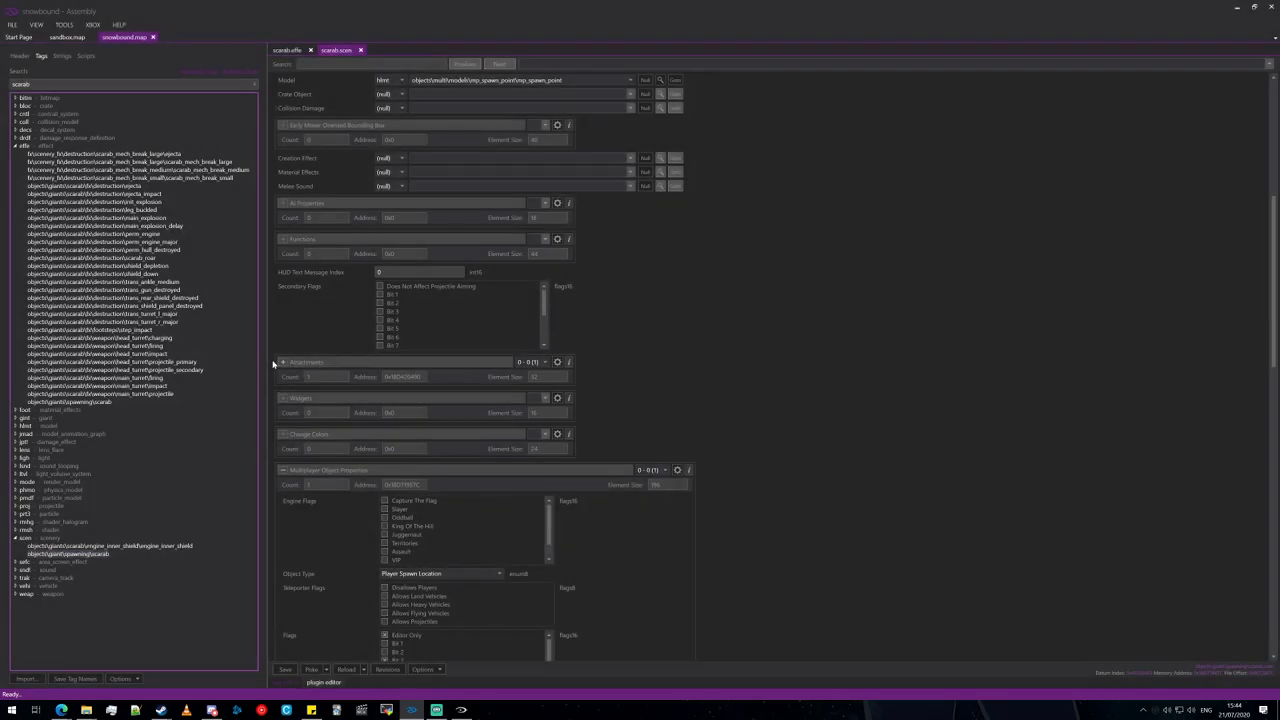
left_click(282, 363)
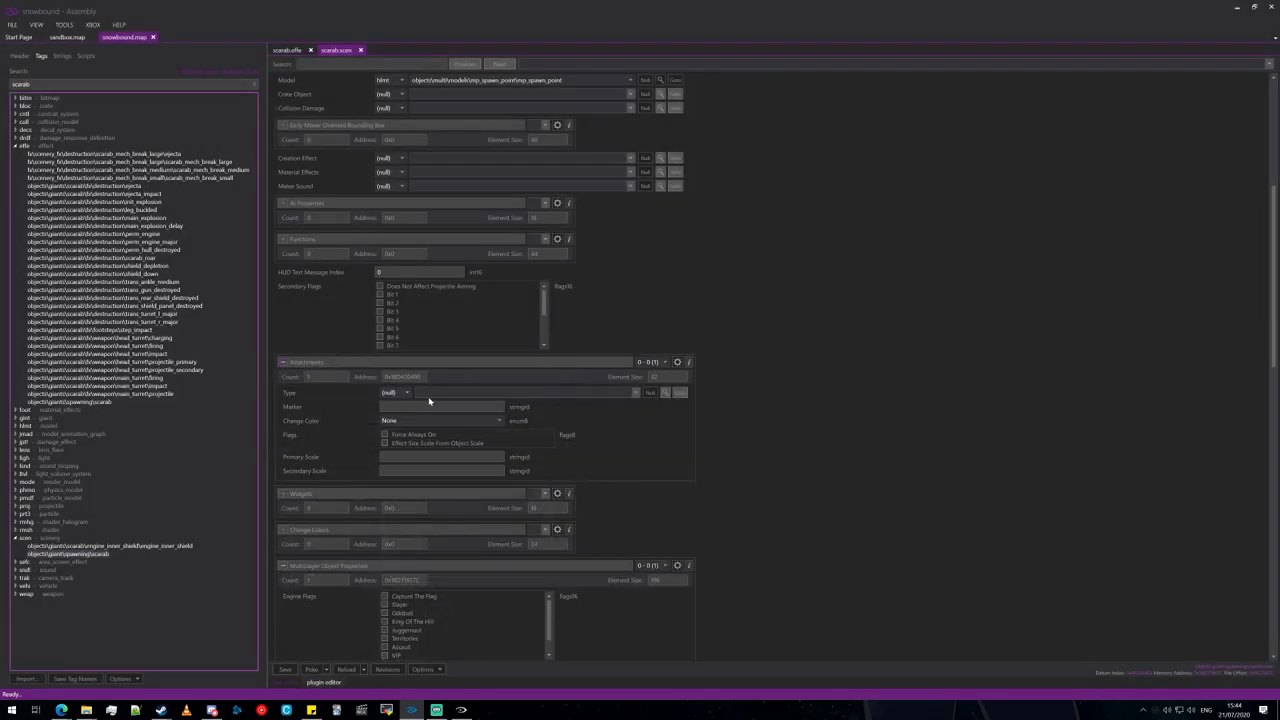
- Set the attachment's type to effe and reference the effect tag objects\giants\spawning\scarab
left_click(399, 393)
key("e")
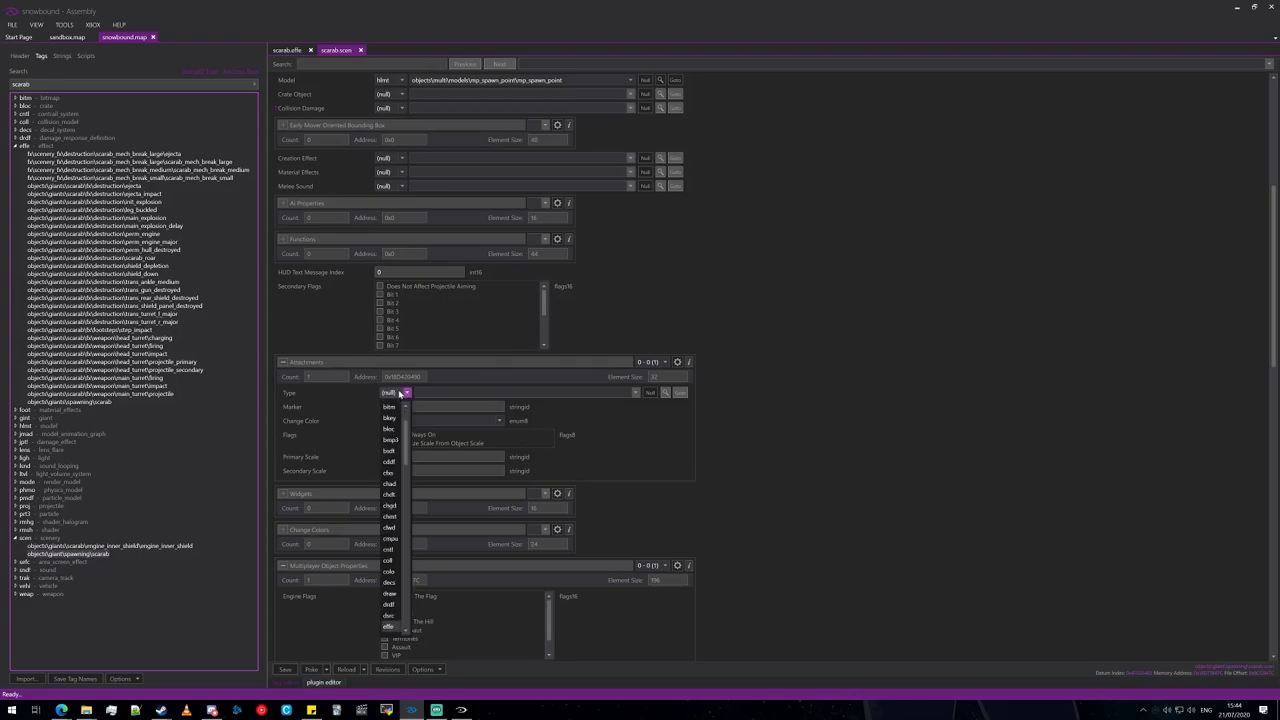
left_click(403, 393)
left_click(403, 393)
left_click(388, 625)
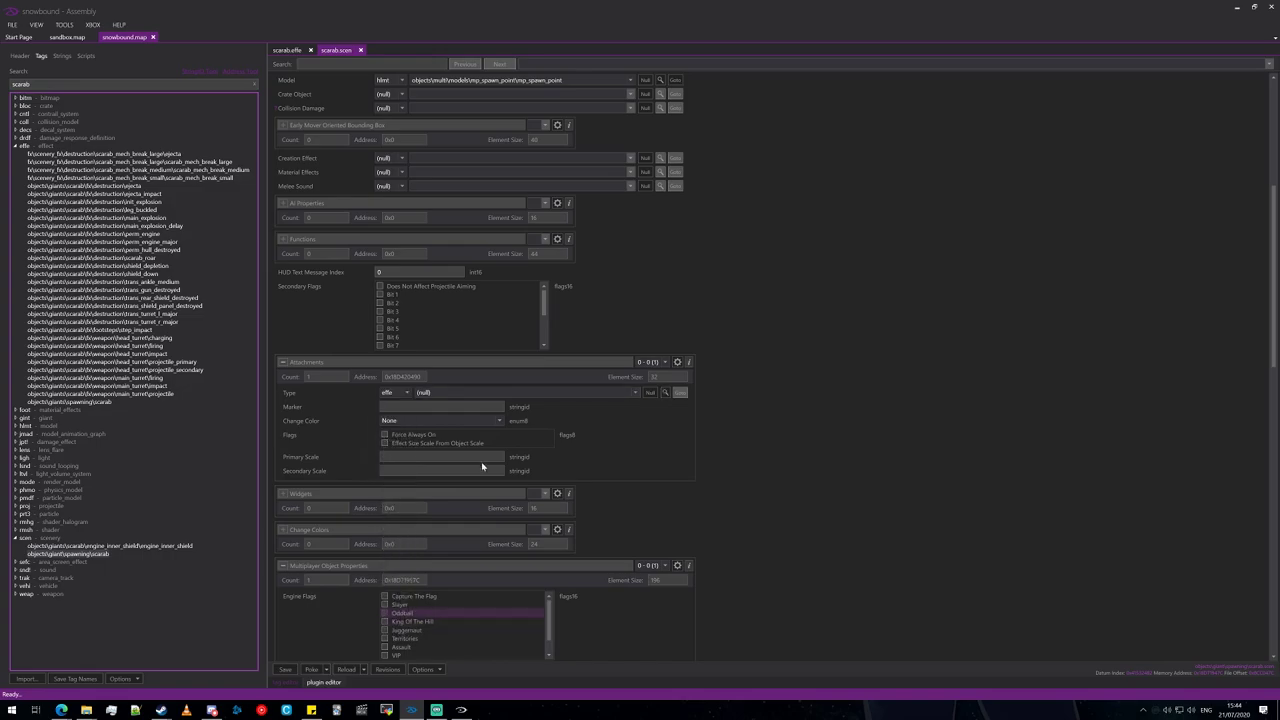
left_click(666, 392)
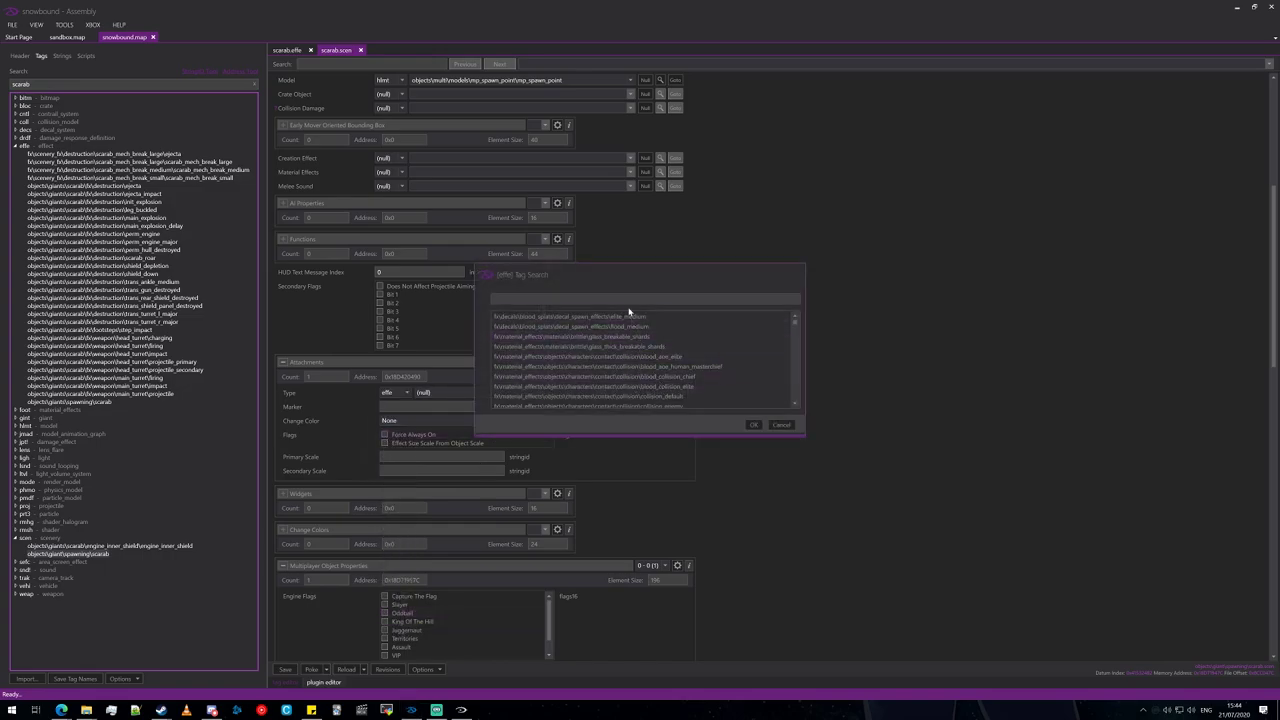
type("scarab")
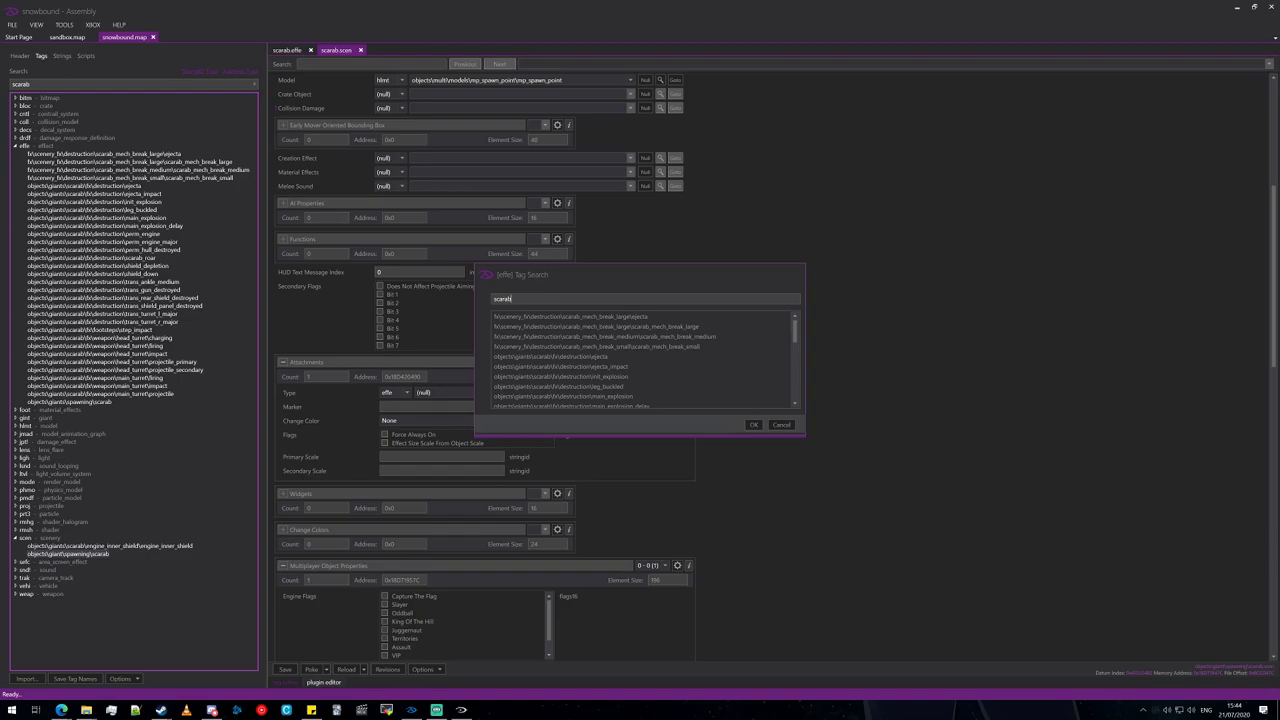
scroll(629, 371, "down", 8)
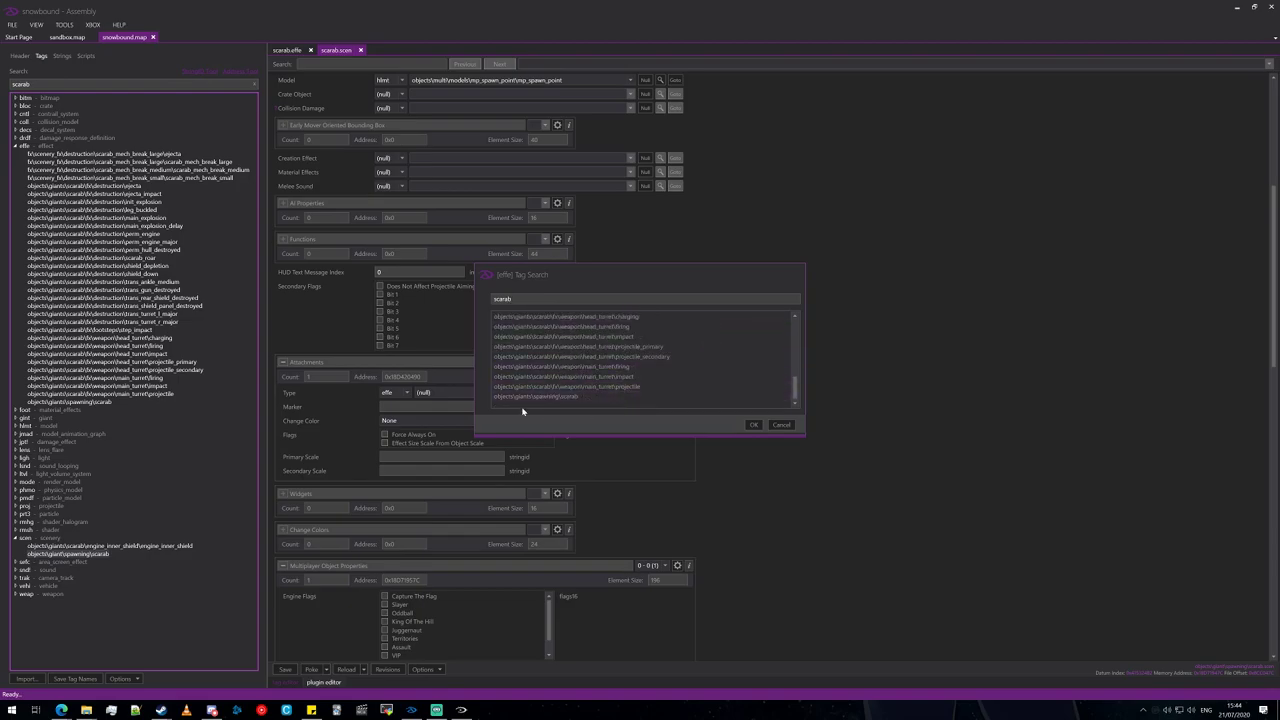
left_click(512, 397)
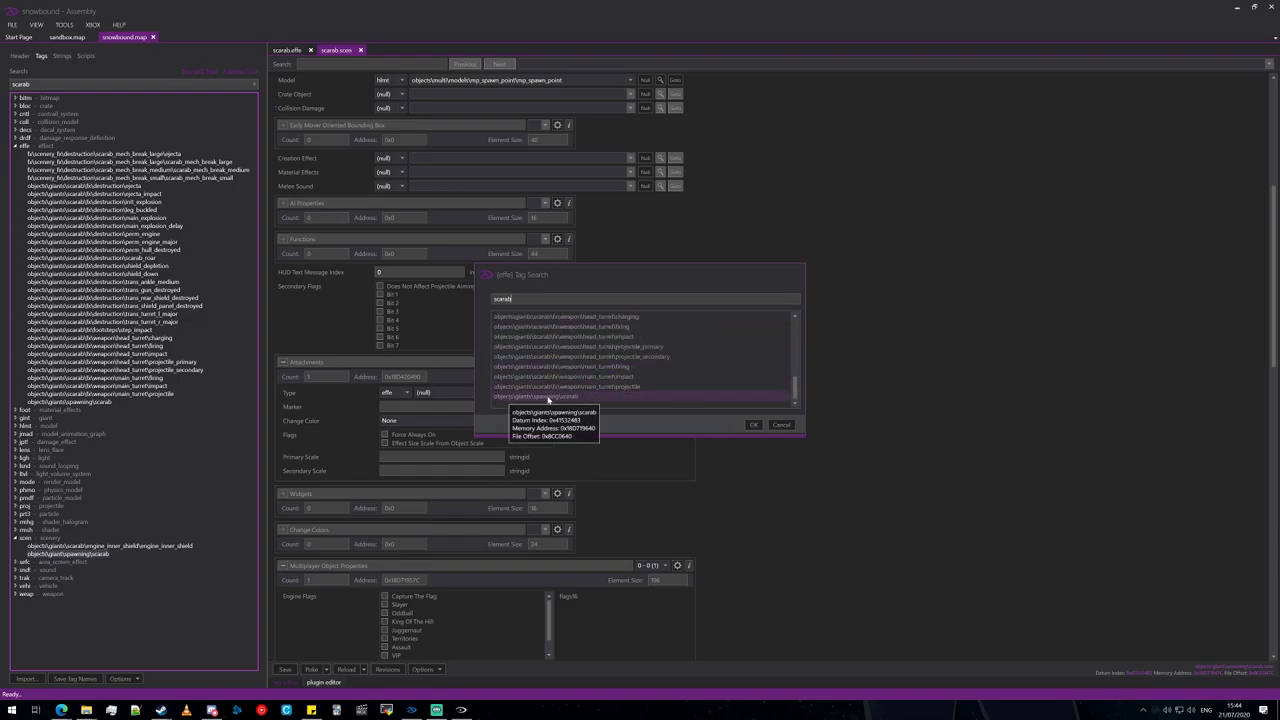
double_click(572, 398)
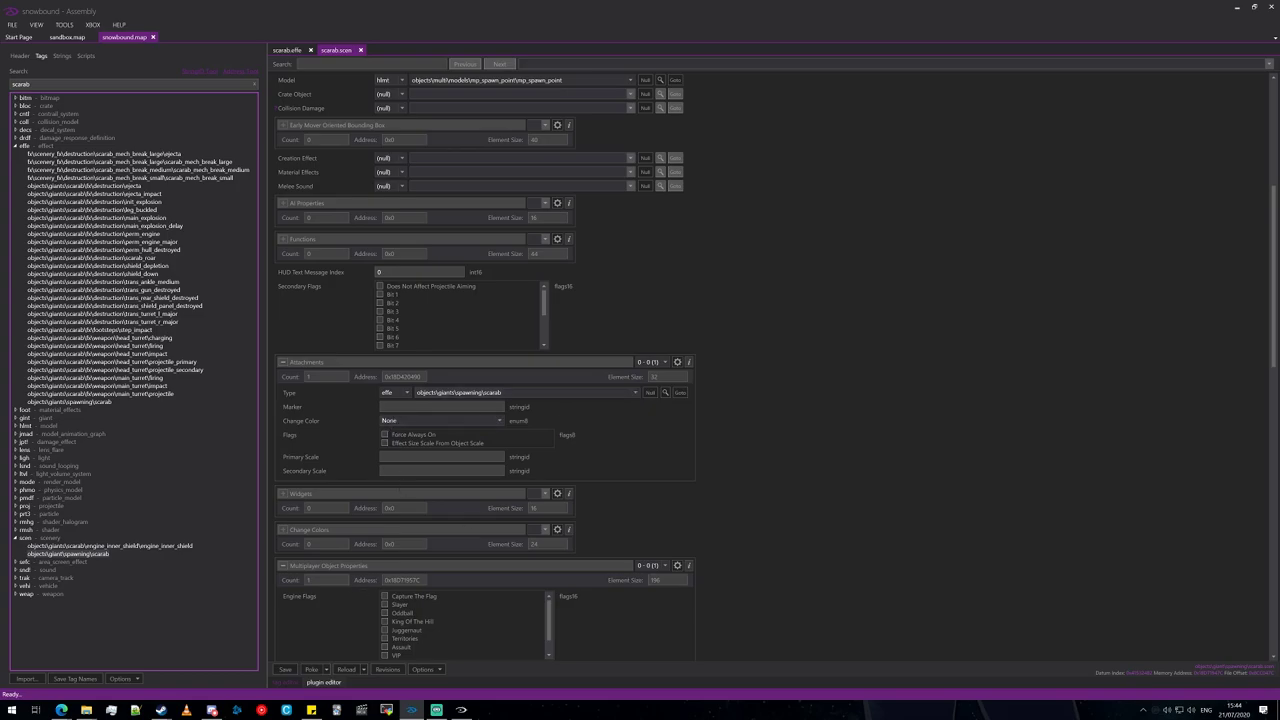
- Check the marker group names in the mp_spawn_point render model, reached through the scenery's model tag, and close both model tags
left_click(440, 420)
left_click(304, 412)
scroll(720, 394, "up", 5)
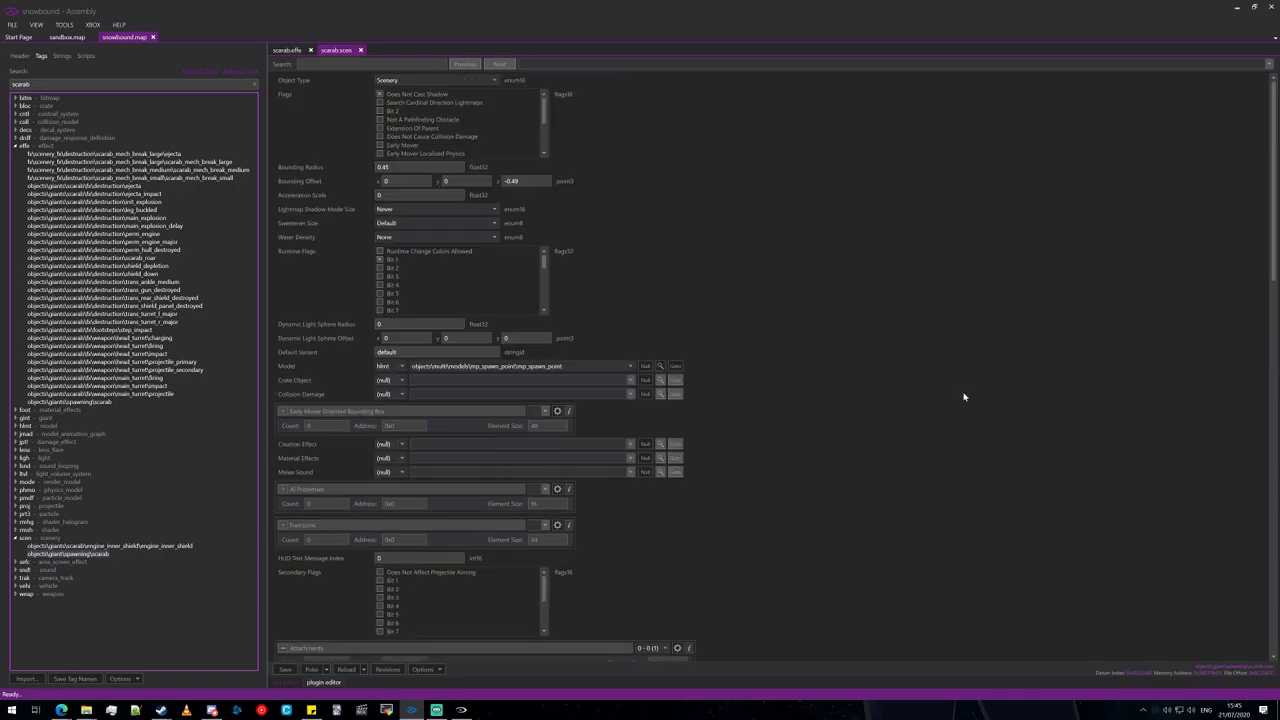
left_click(676, 366)
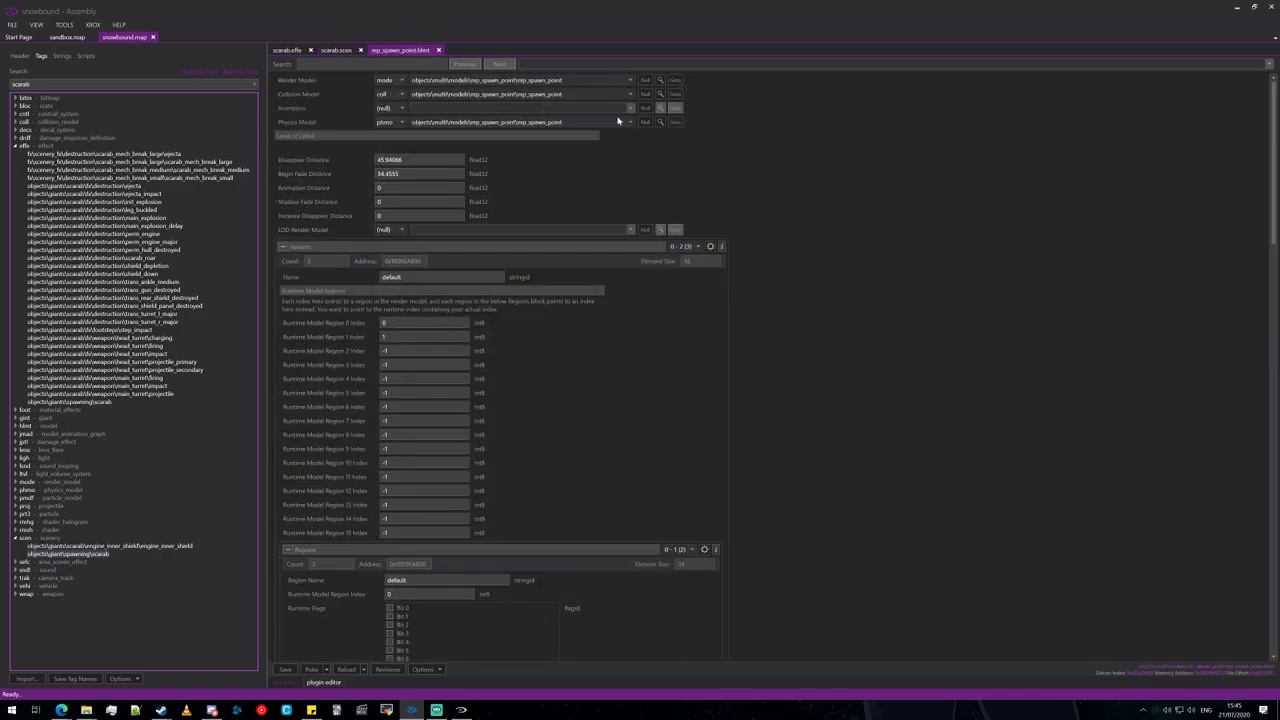
left_click(676, 79)
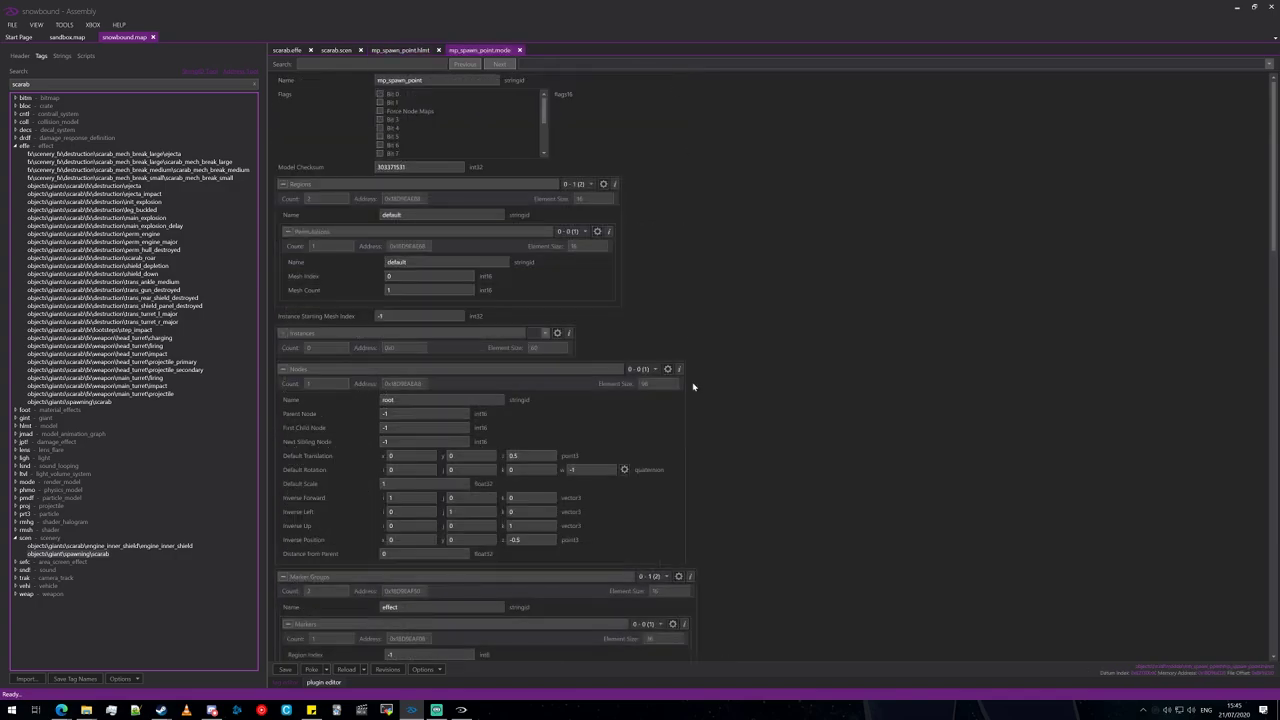
scroll(693, 386, "down", 3)
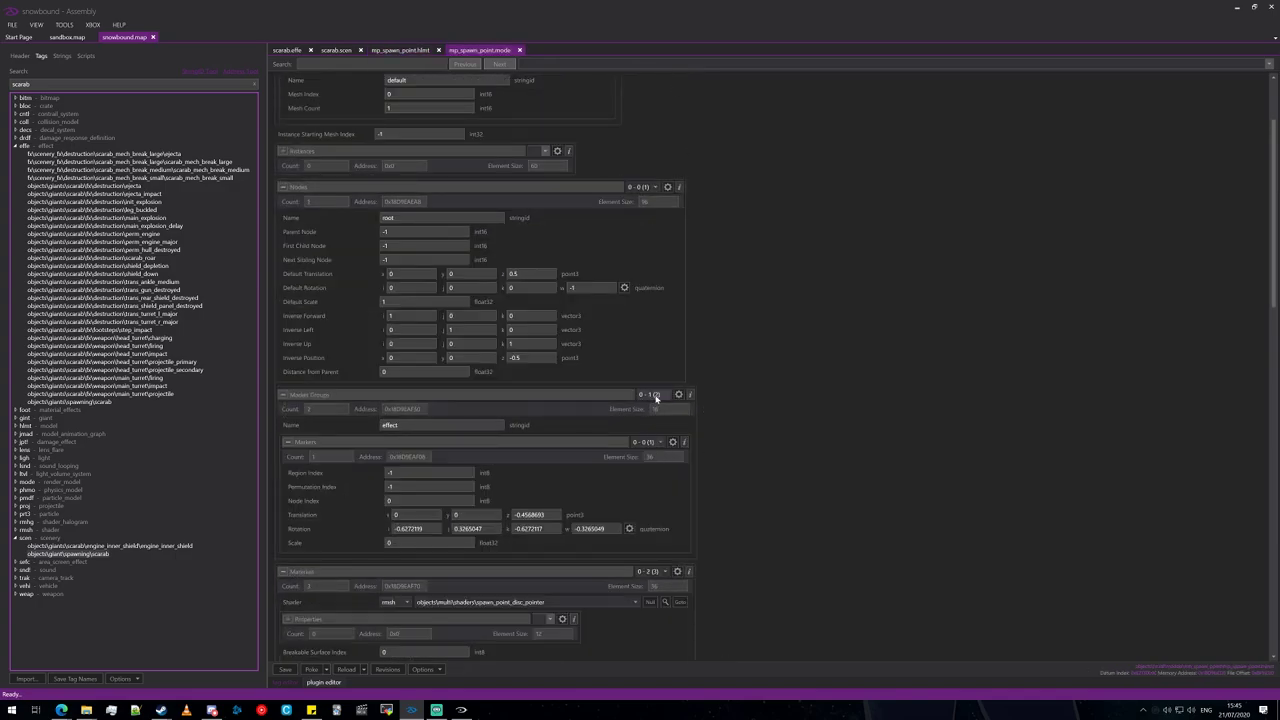
scroll(655, 396, "down", 1)
left_click(519, 50)
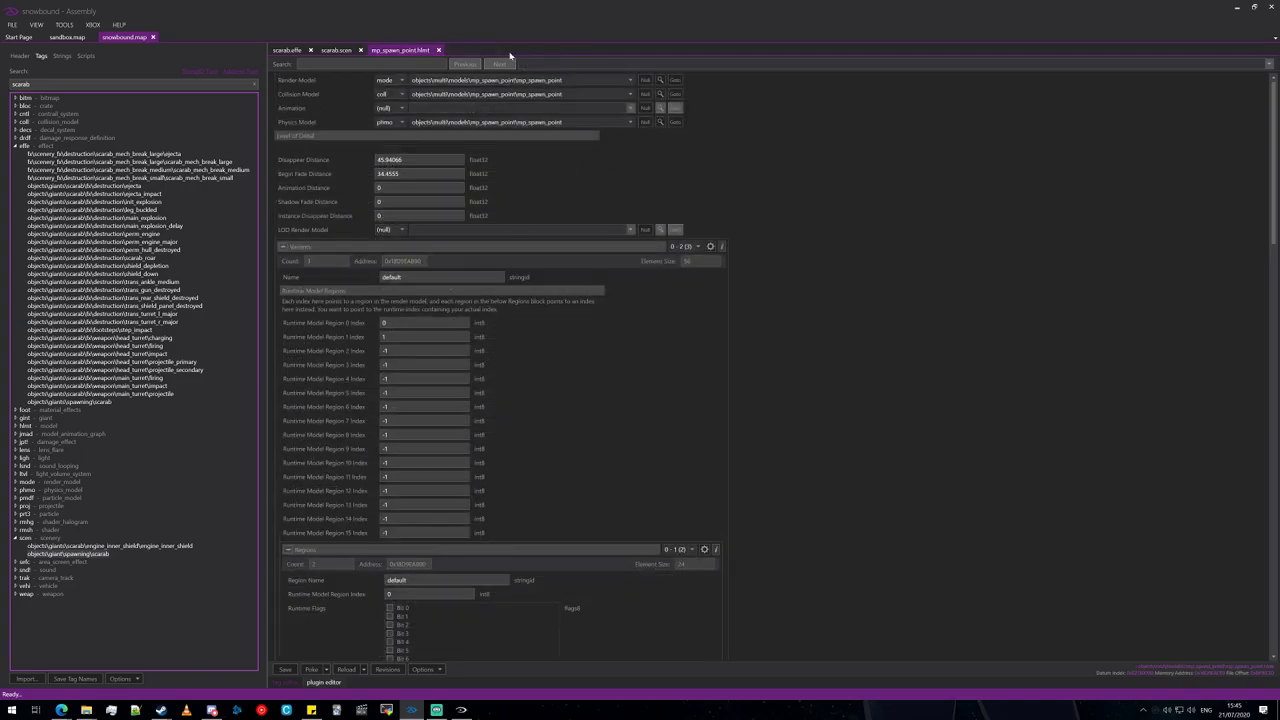
left_click(438, 50)
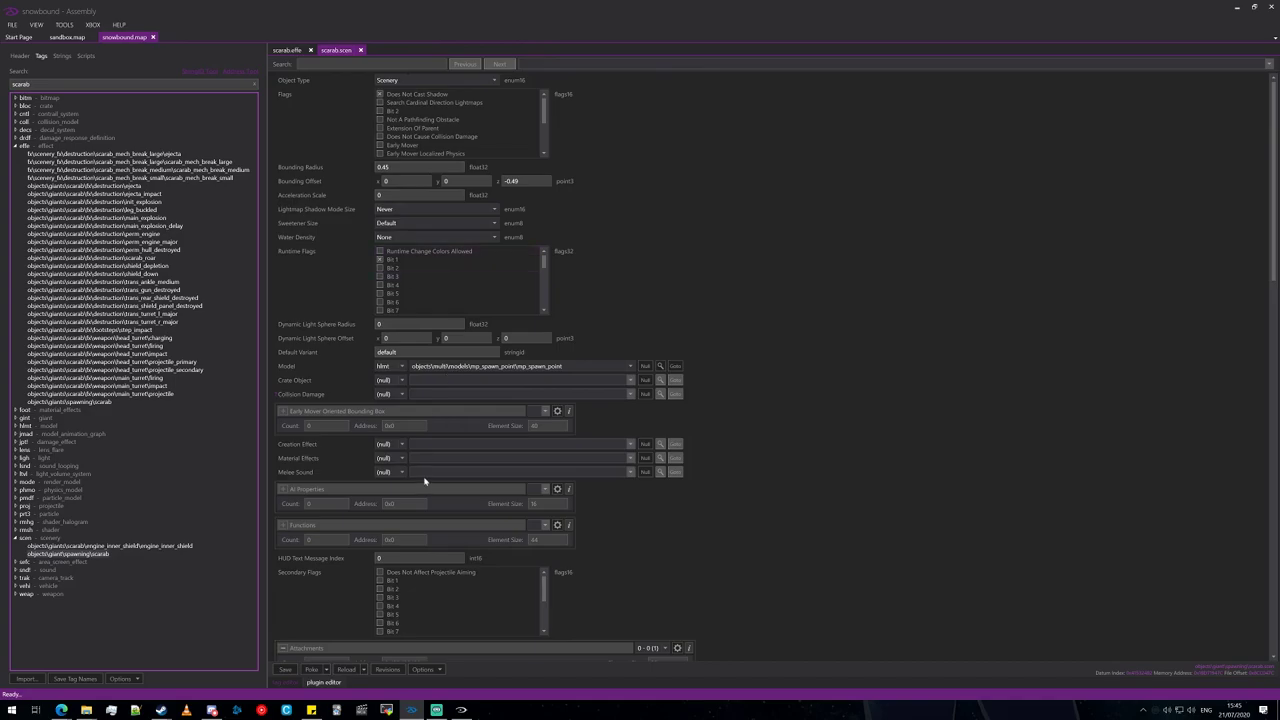
- Set the attachment's marker to spawn and save the scarab scenery tag
scroll(810, 543, "down", 6)
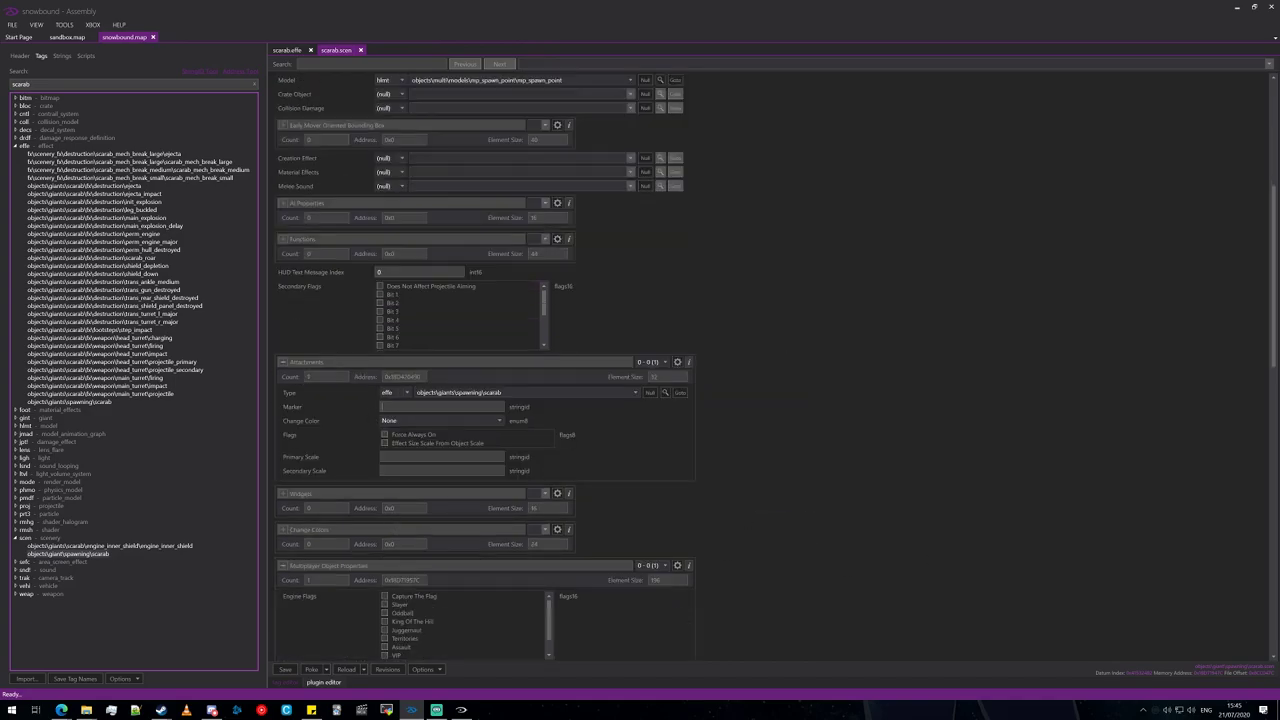
type("spawn")
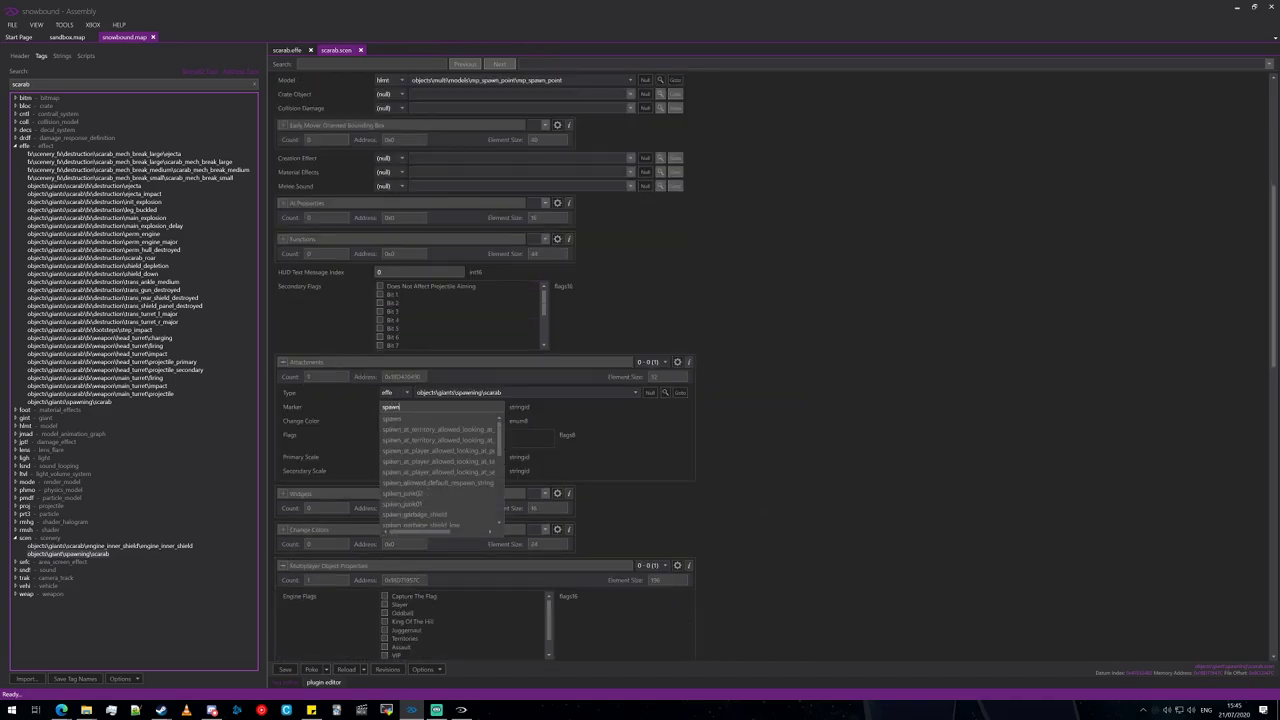
left_click(778, 399)
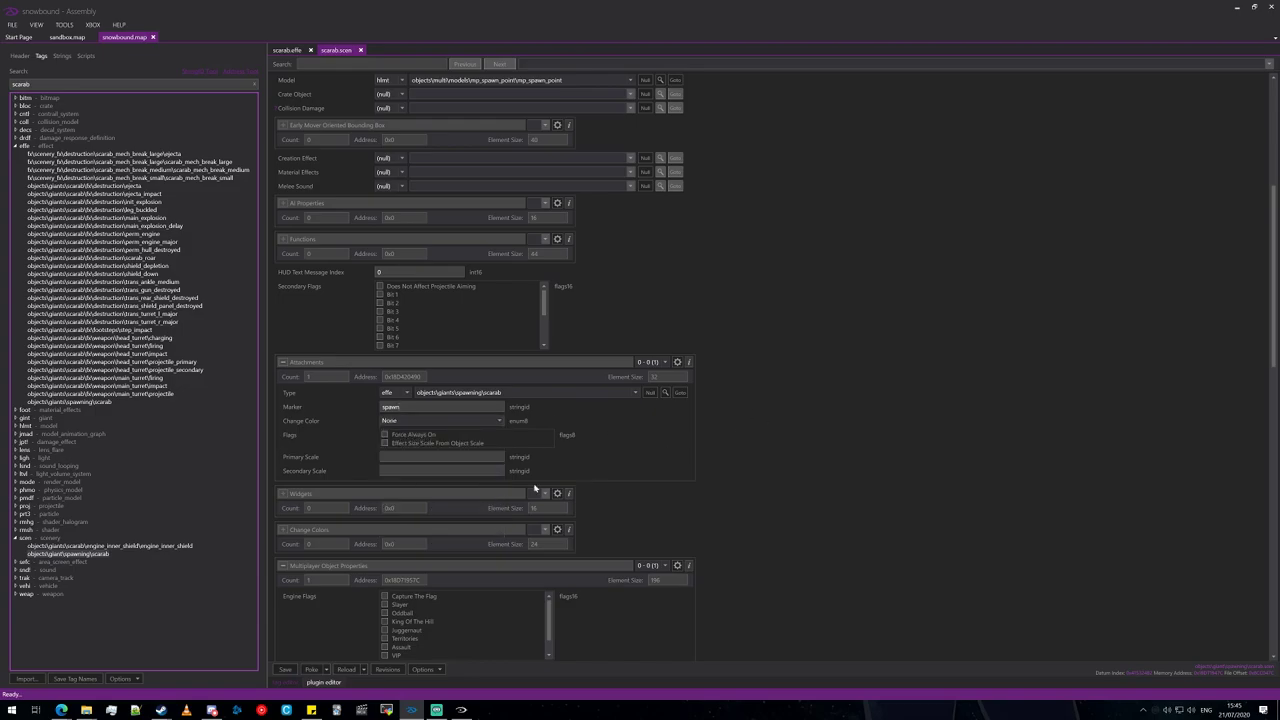
left_click(286, 669)
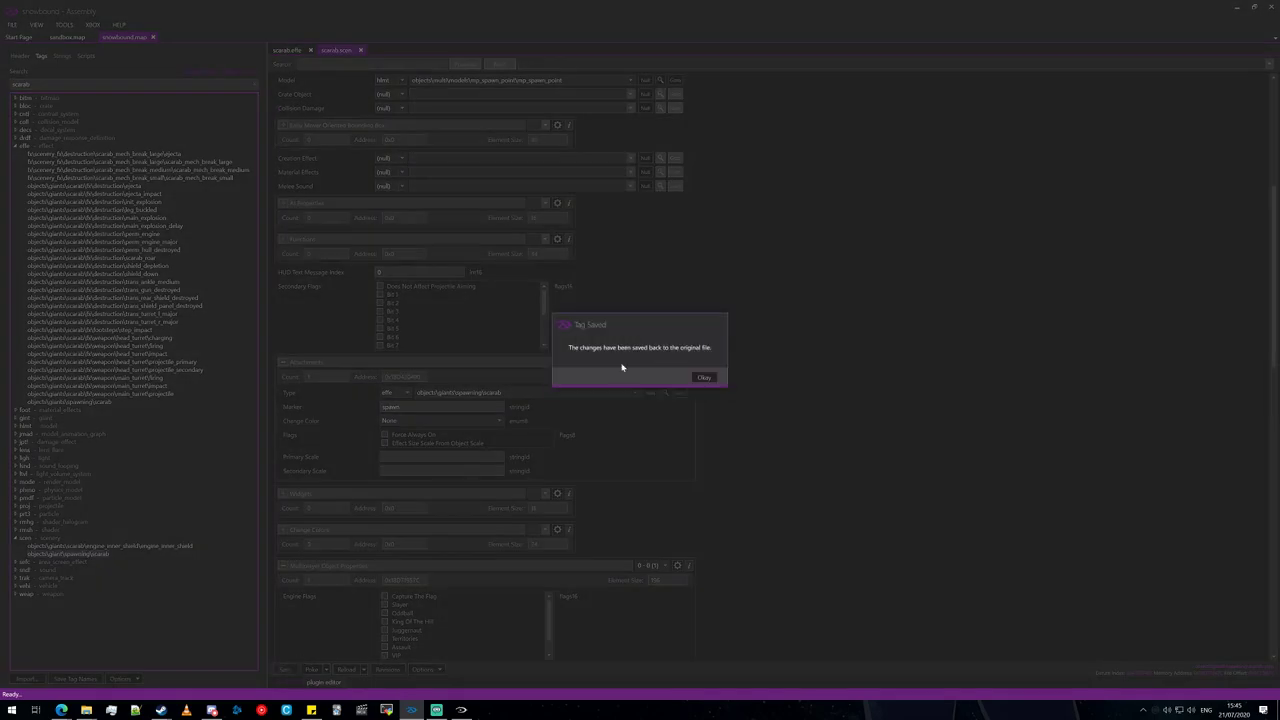
left_click(703, 379)
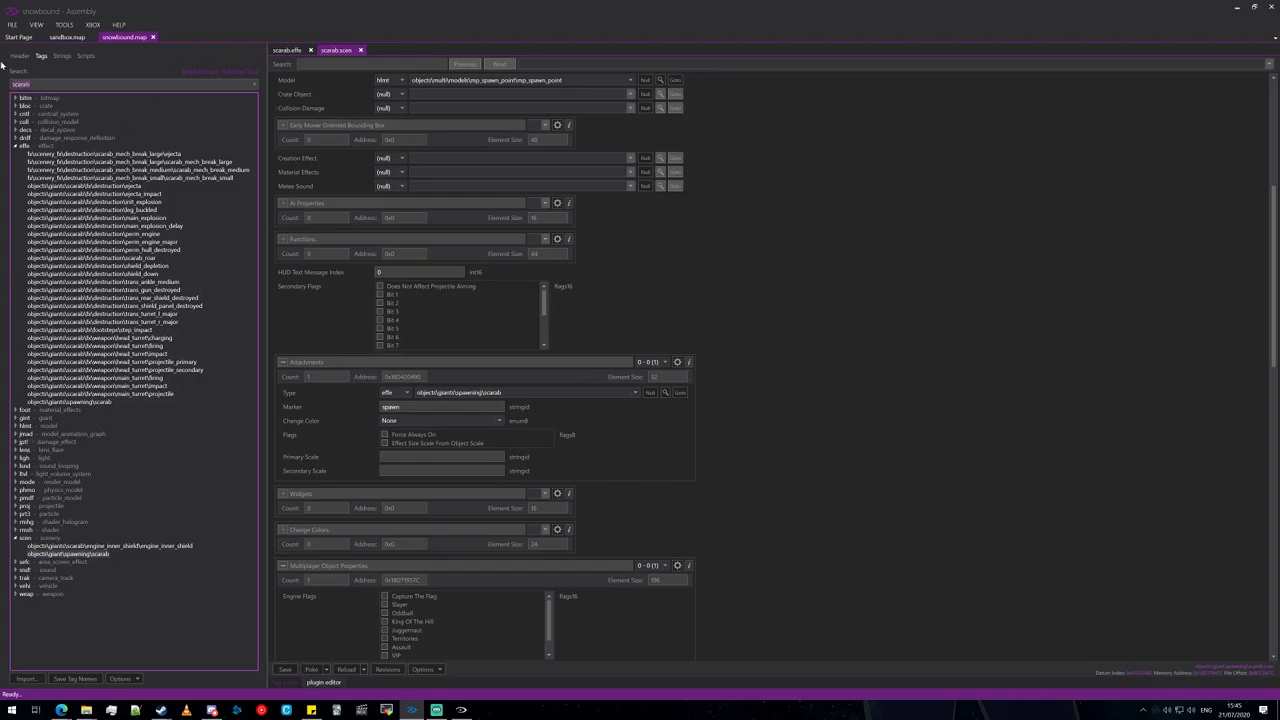
- Filter the tag list for scnr and open the scenario tag levels\multi\snowbound\snowbound
key("ctrl+a")
type("scen")
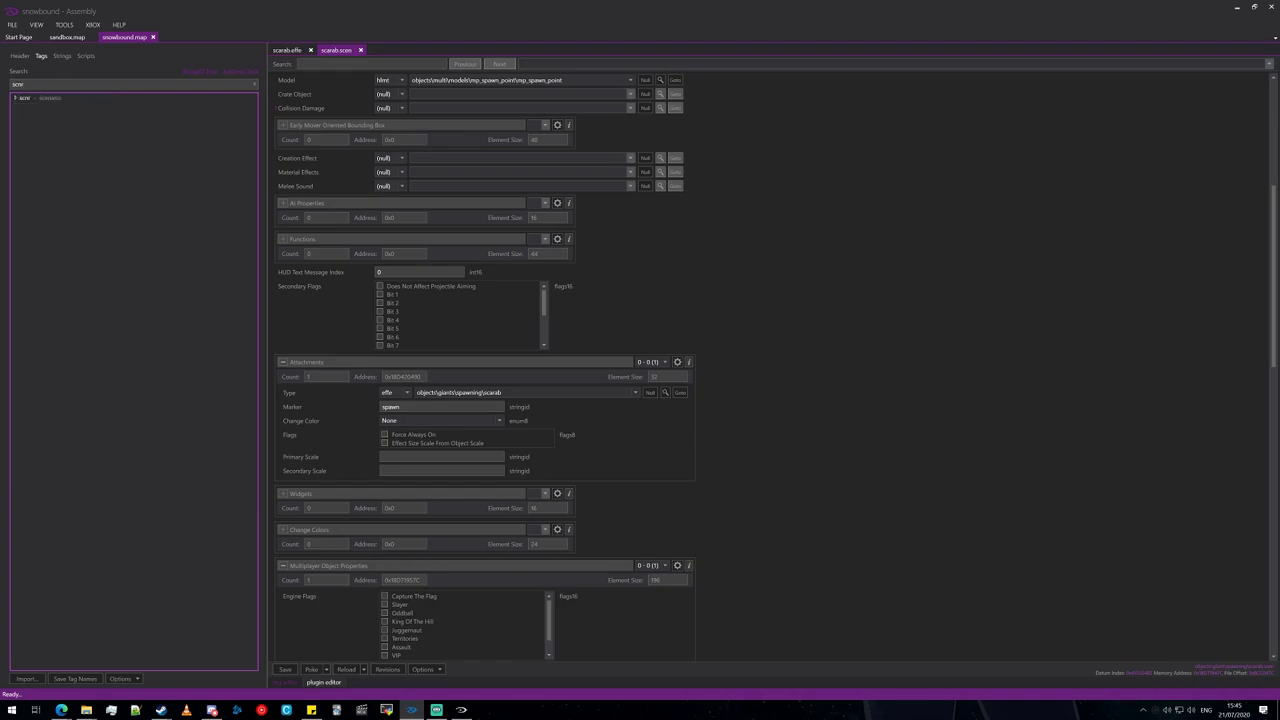
left_click(17, 98)
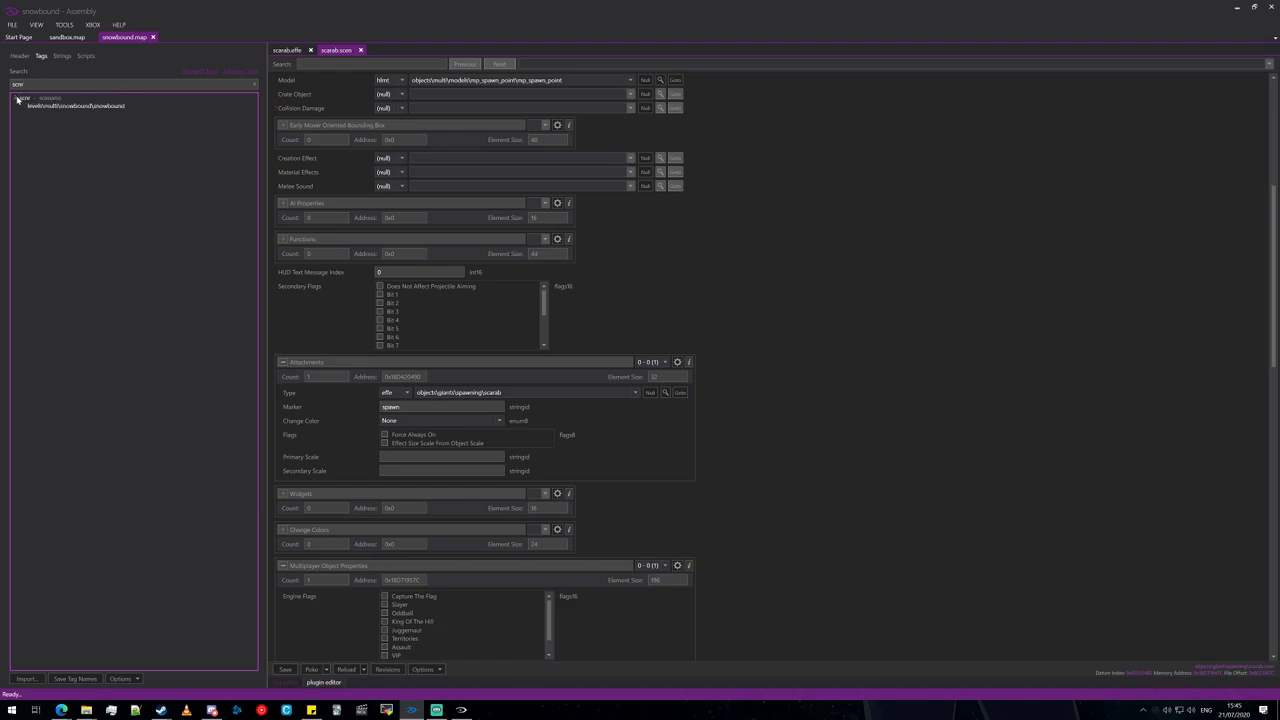
double_click(74, 106)
- In the scarab scenery's Multiplayer Object Properties, set the object type to Ordinary, clear the Editor Only flag and save
left_click(342, 51)
scroll(943, 319, "down", 9)
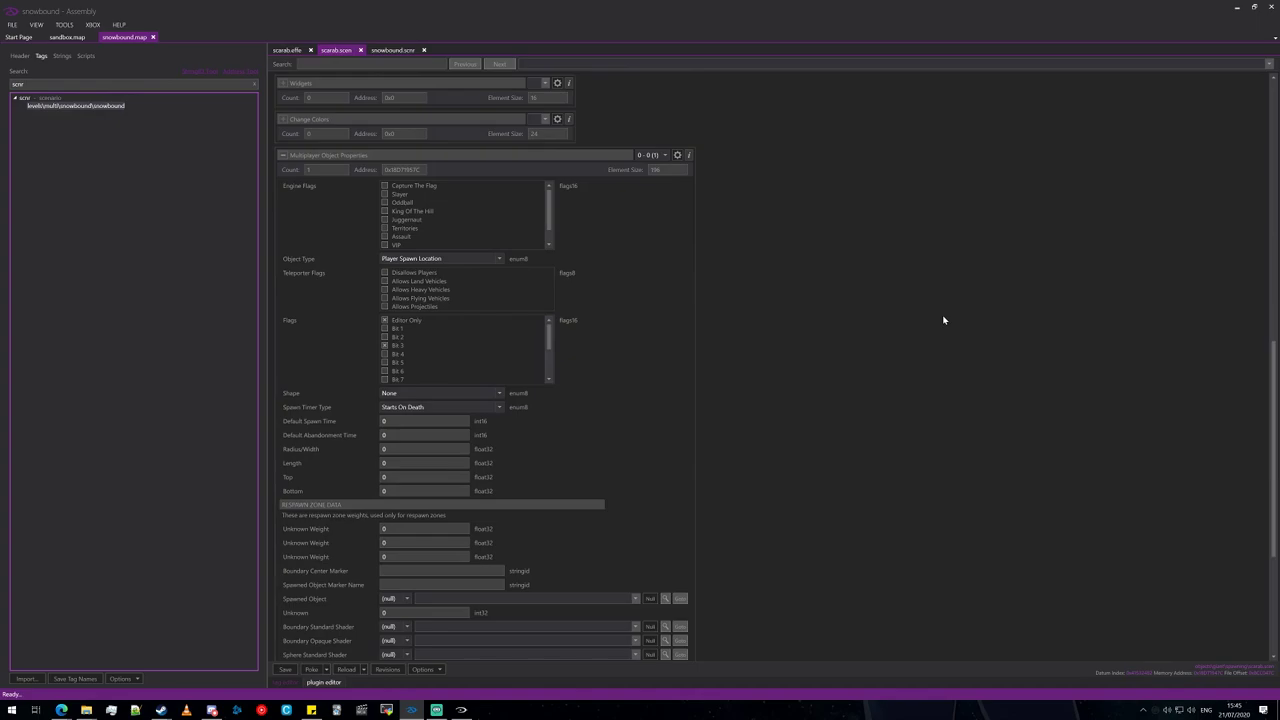
left_click(410, 260)
scroll(421, 285, "up", 2)
left_click(421, 274)
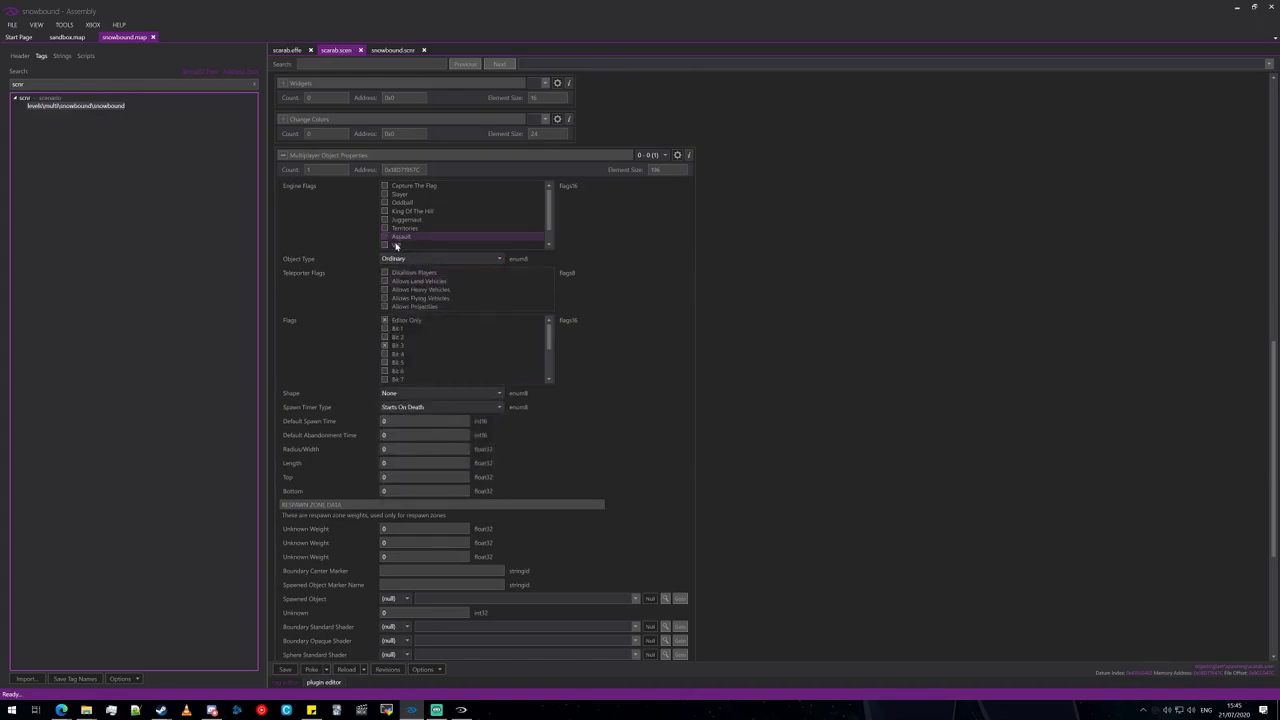
left_click(285, 669)
left_click(704, 377)
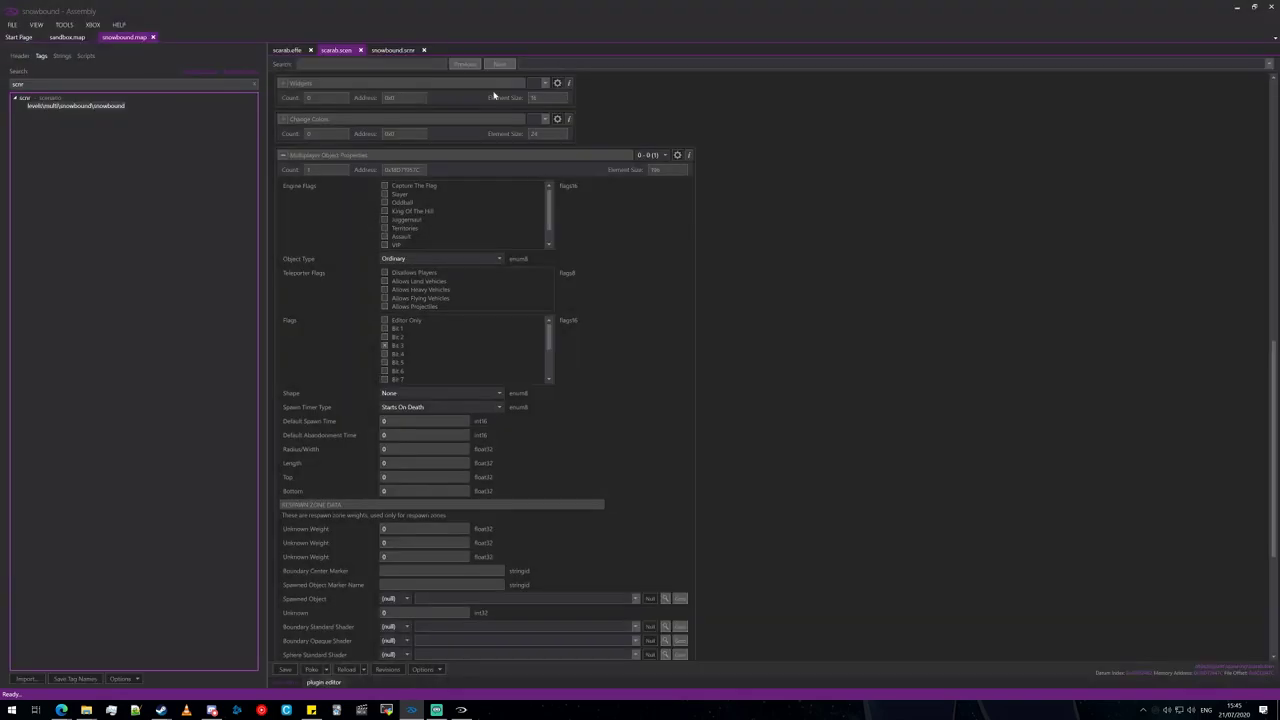
- In the snowbound scenario, set the brute_chopper entry's object under Sandbox Vehicles to the scen tag objects\giant\spawning\scarab and save
left_click(380, 54)
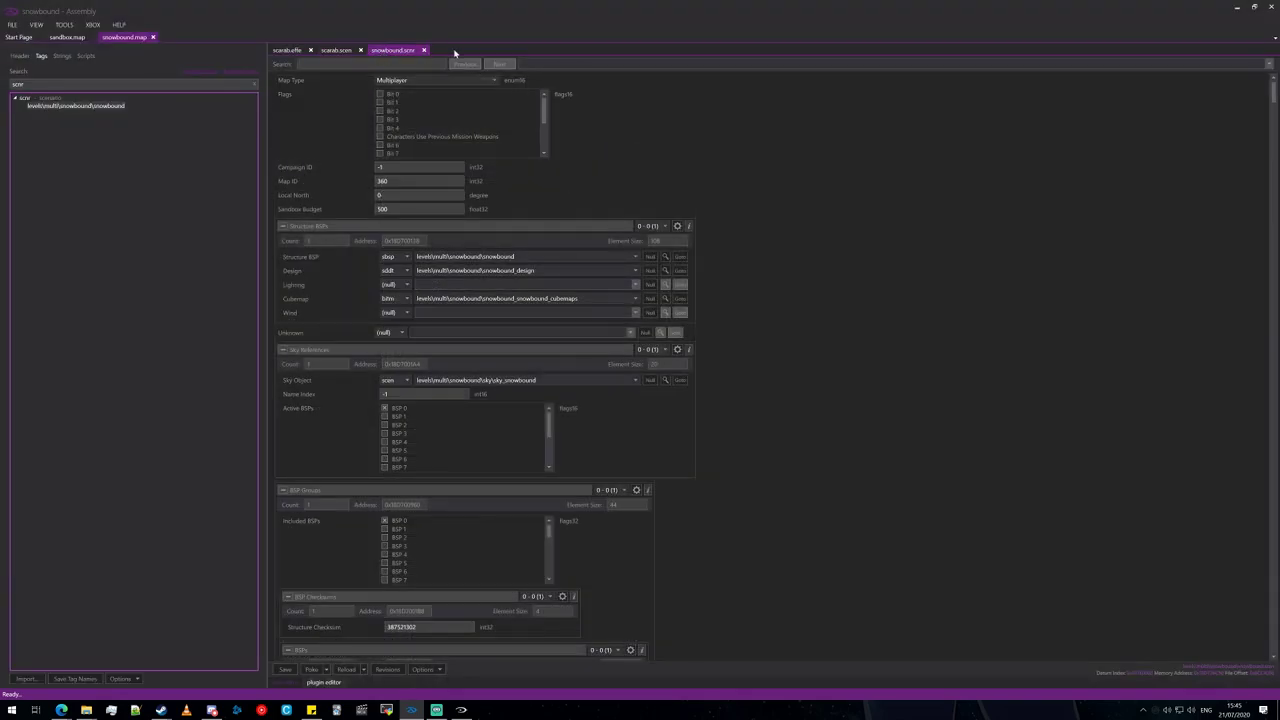
type("sandbox")
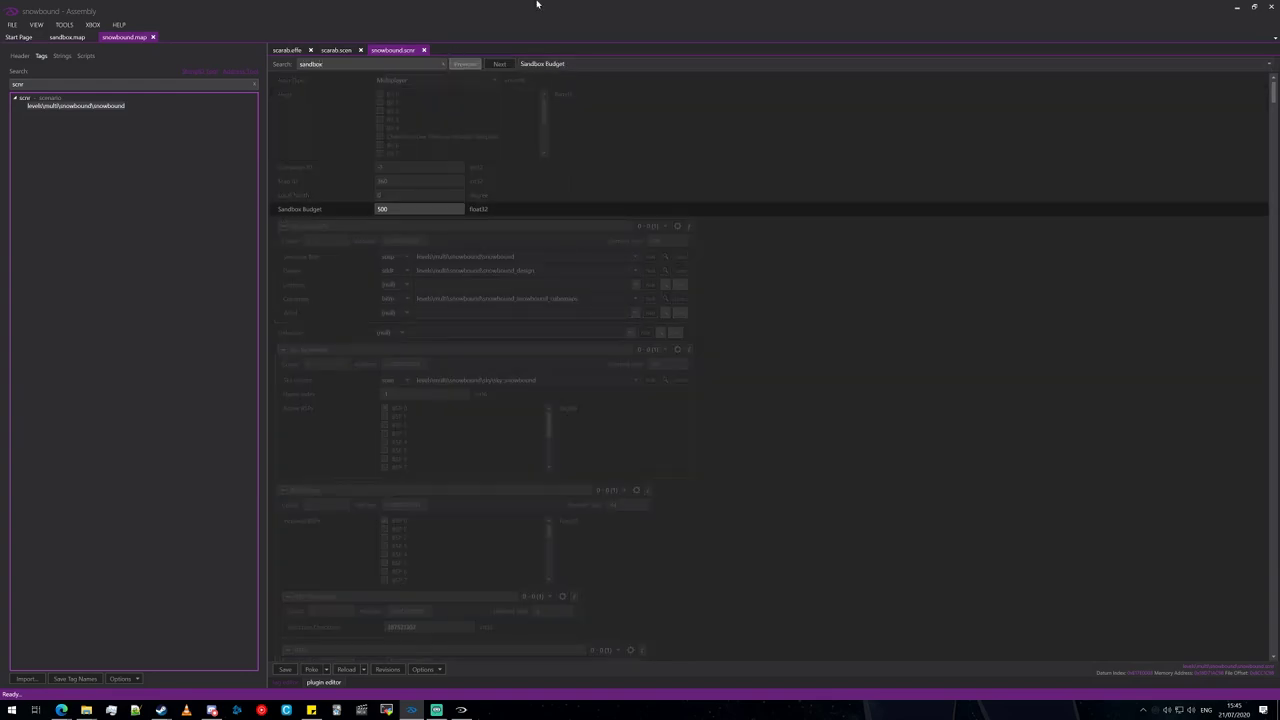
left_click(642, 63)
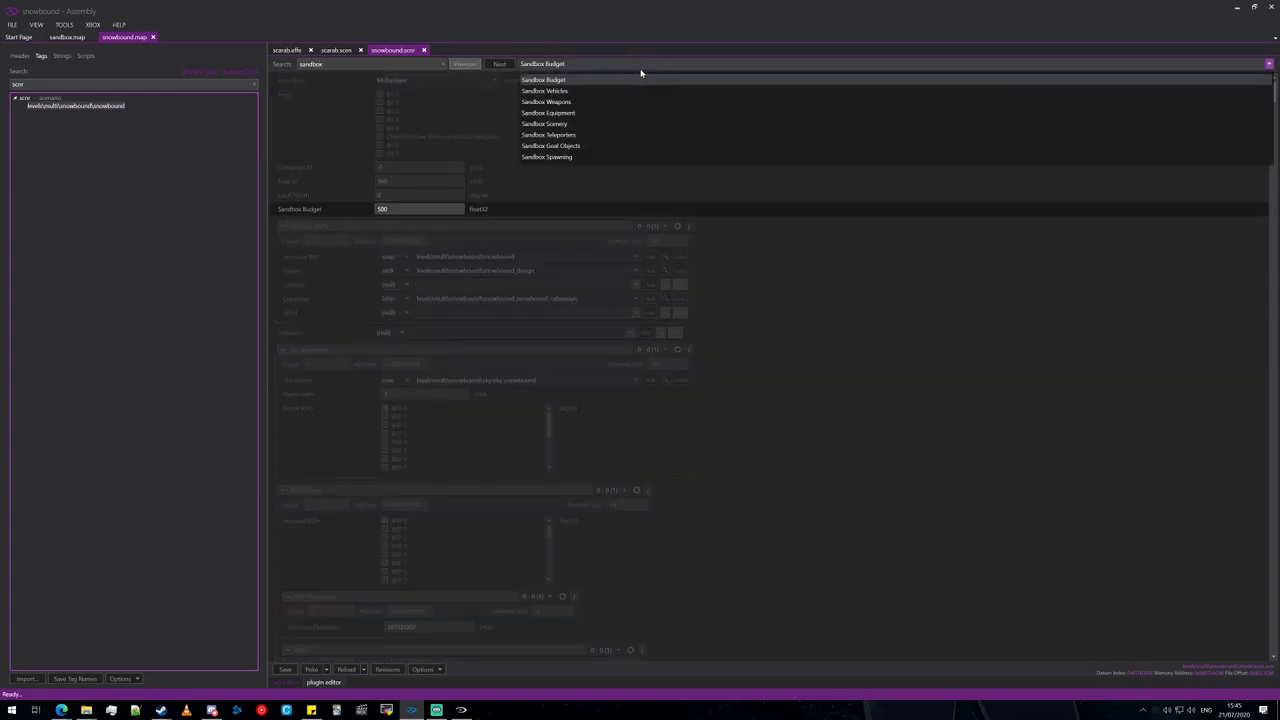
left_click(586, 92)
left_click(406, 475)
left_click(405, 473)
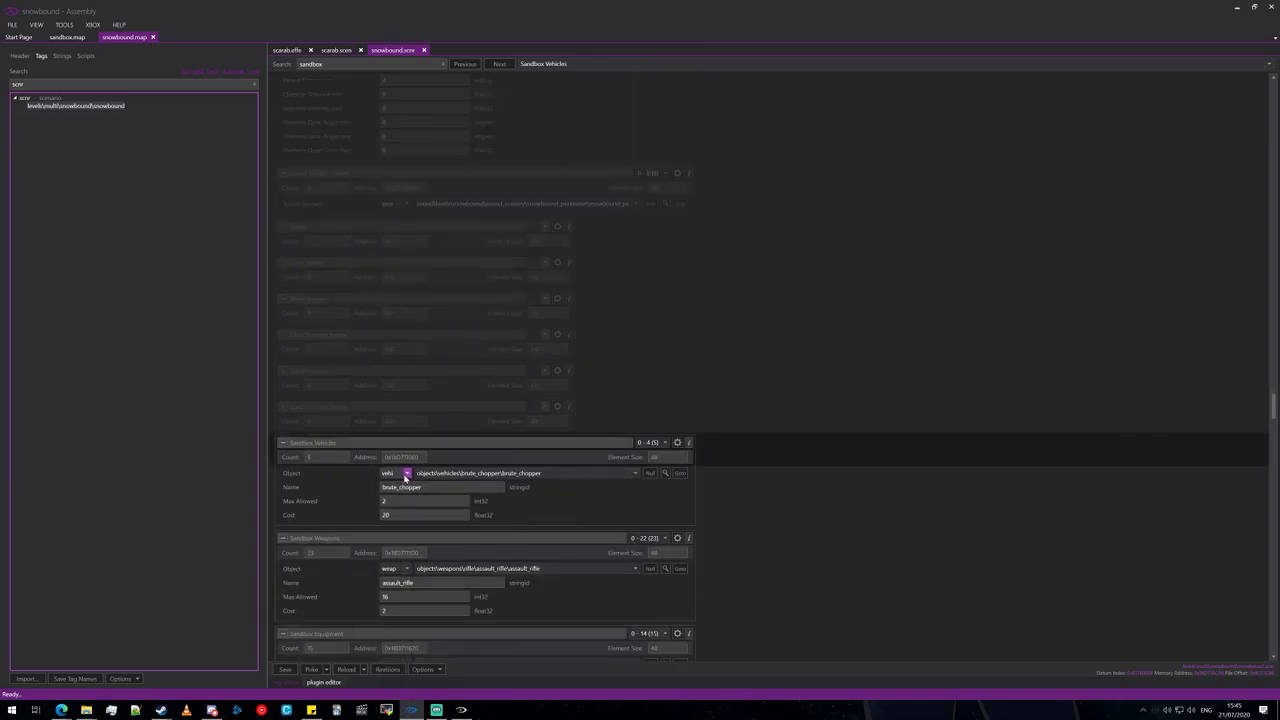
key("s")
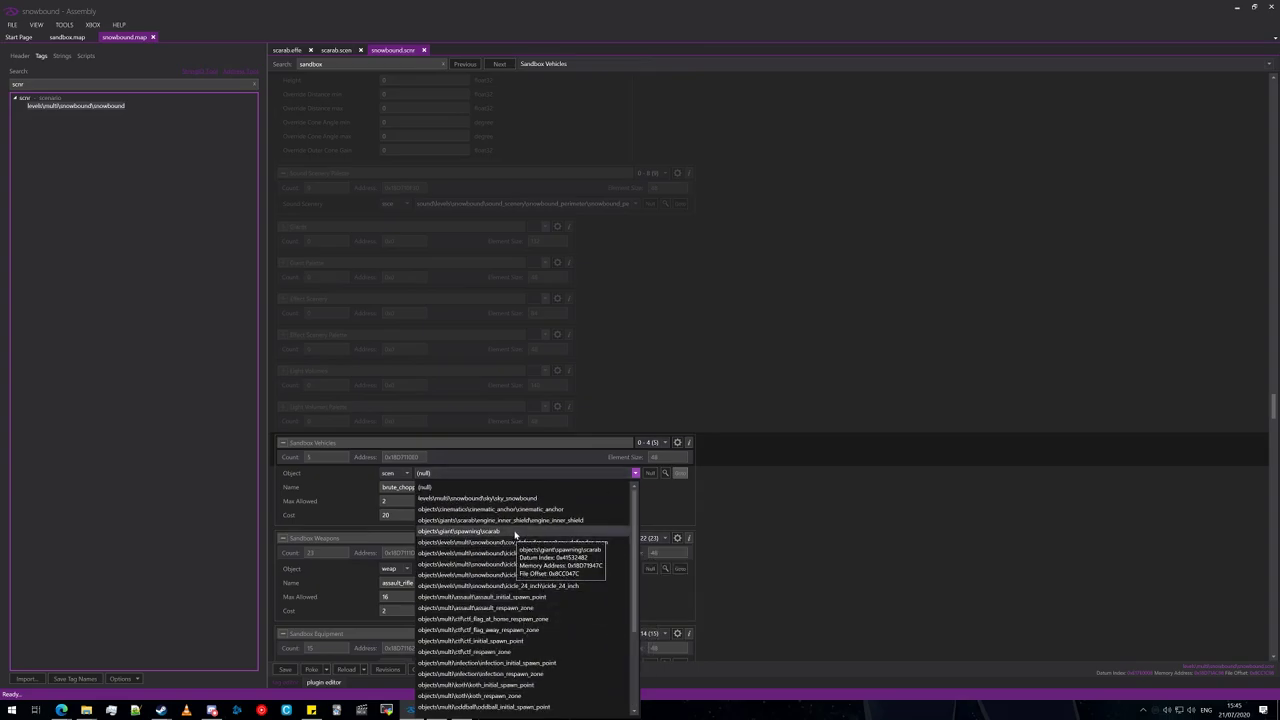
left_click(514, 532)
left_click(285, 669)
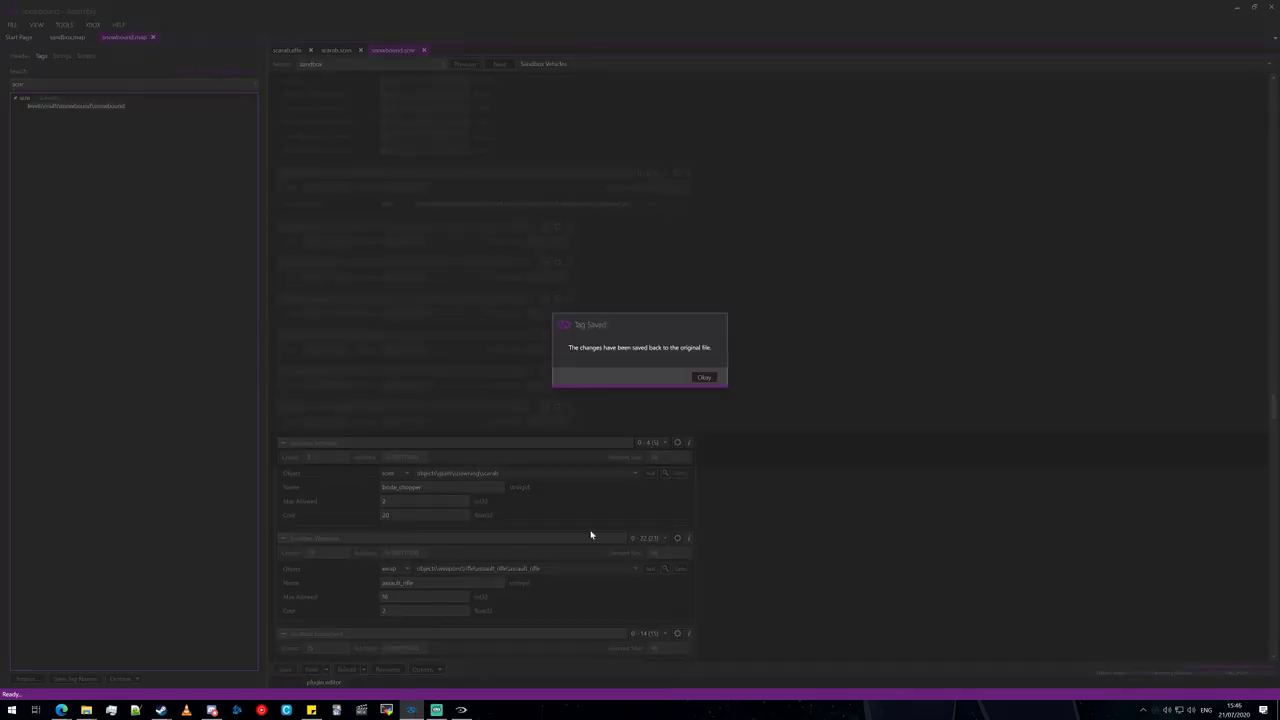
left_click(714, 381)
- Switch to Halo: The Master Chief Collection, leave the results screen and start a Halo 3 Forge game on Snowbound
left_click(466, 709)
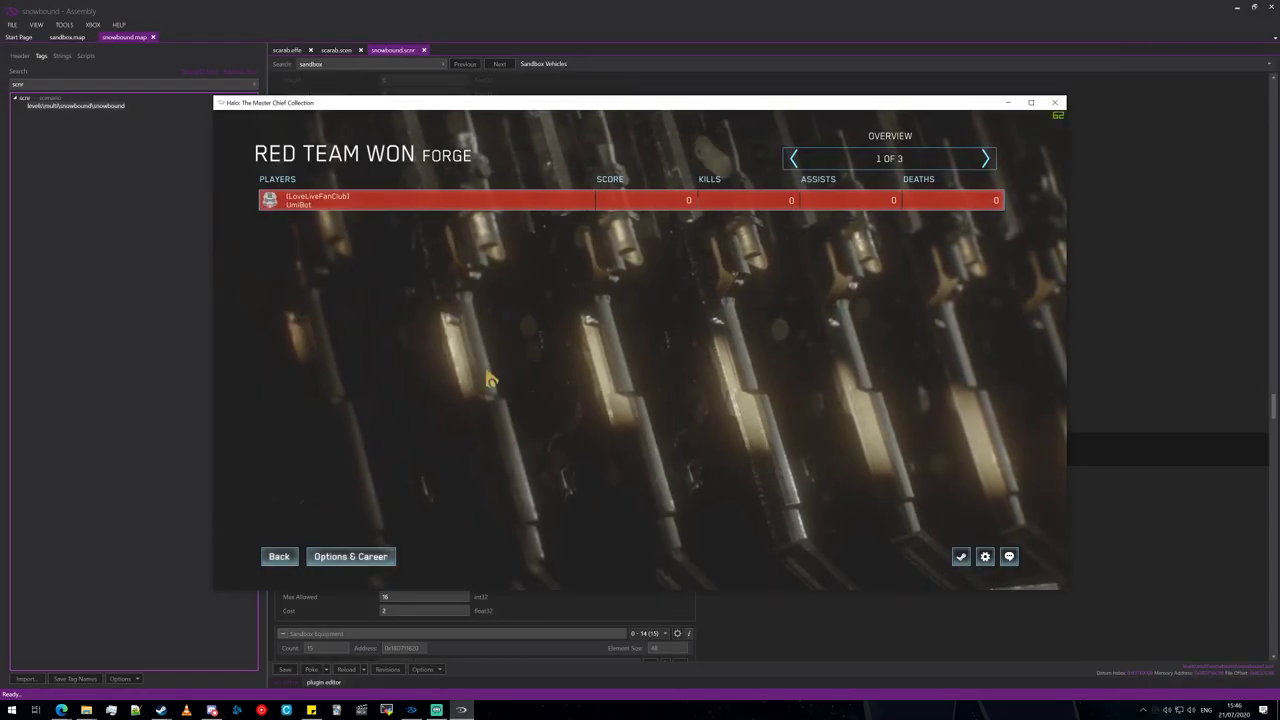
left_click(279, 559)
left_click(290, 552)
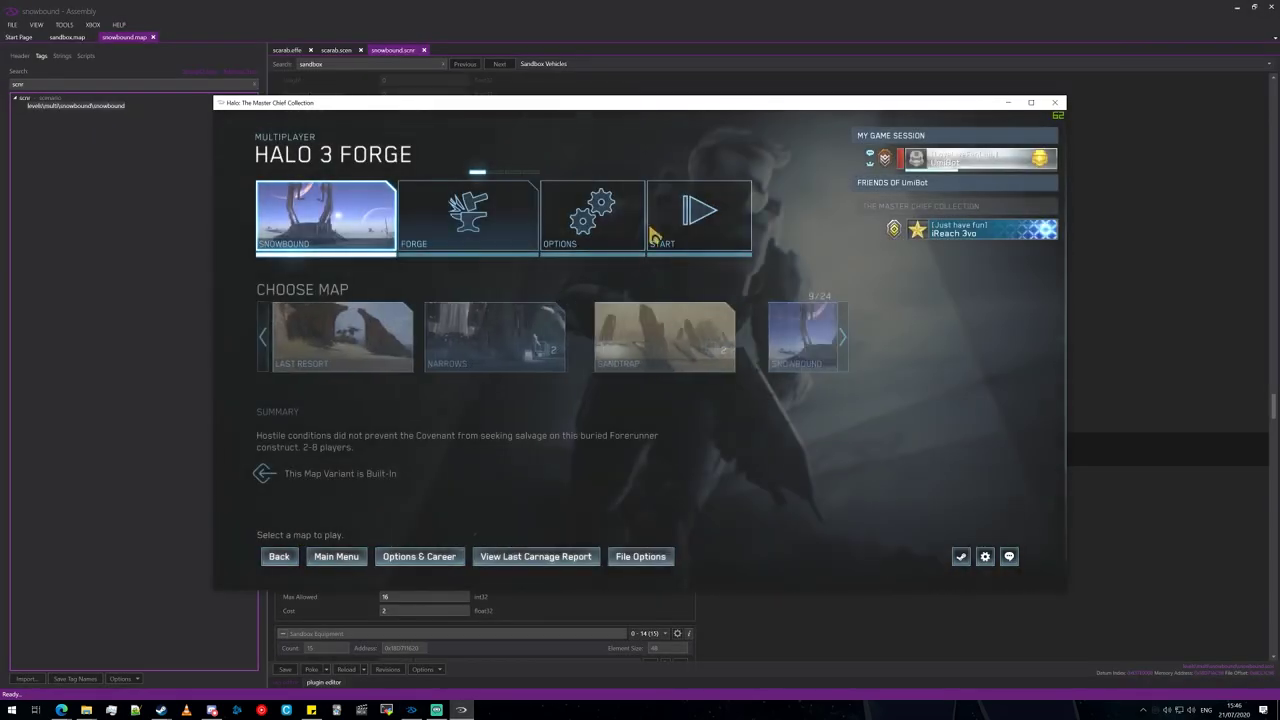
left_click(730, 220)
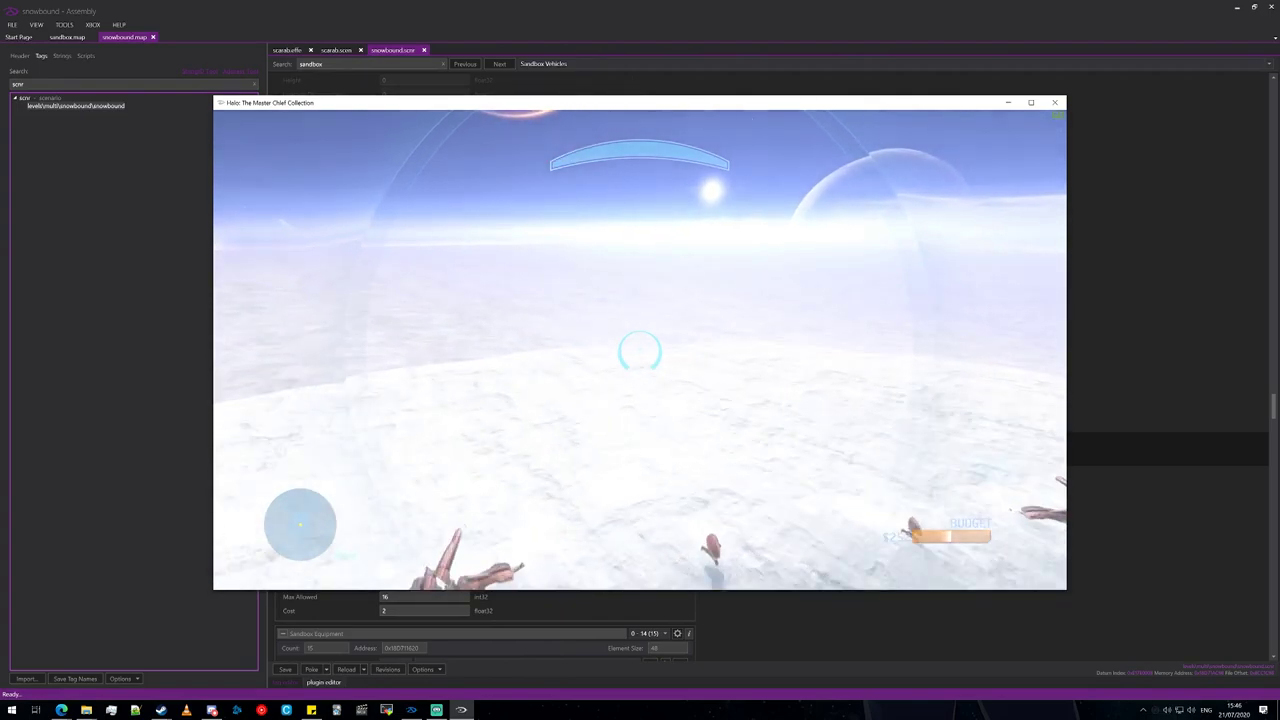
- Spawn the modded vehicle entry in Forge on Snowbound's open snow and approach the Scarab to inspect it
key("x")
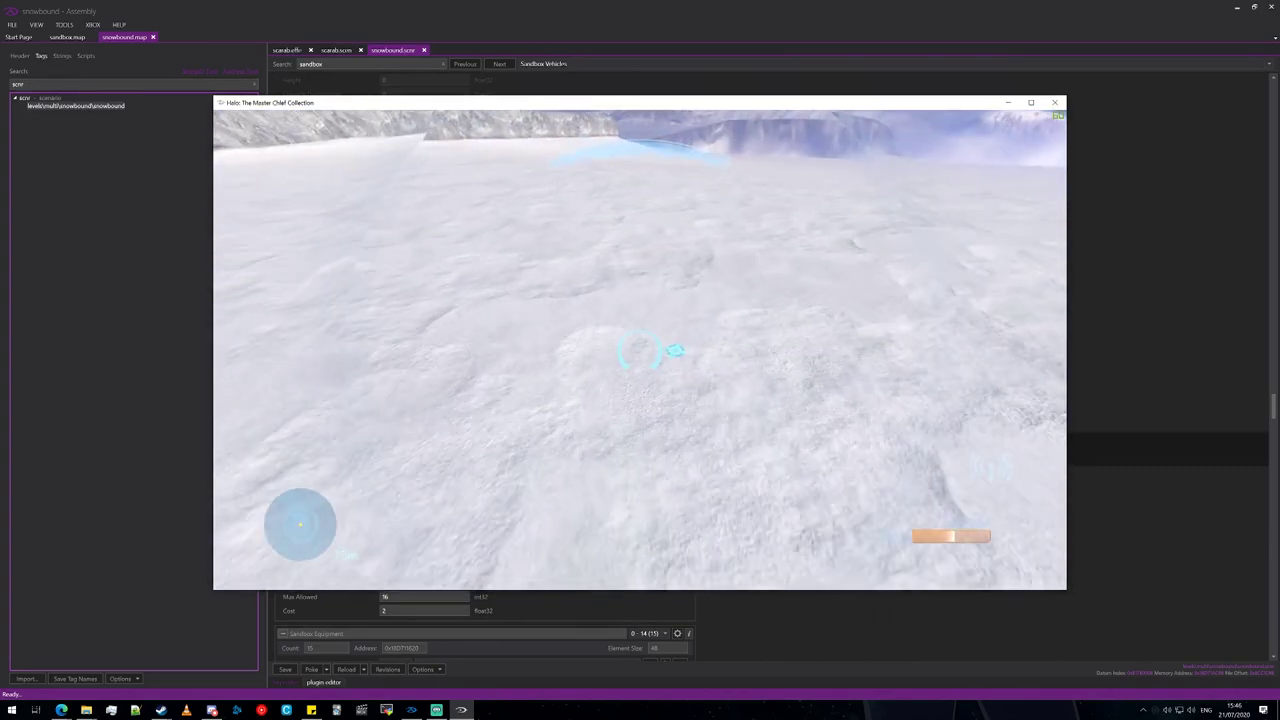
key("Return")
key("Return")
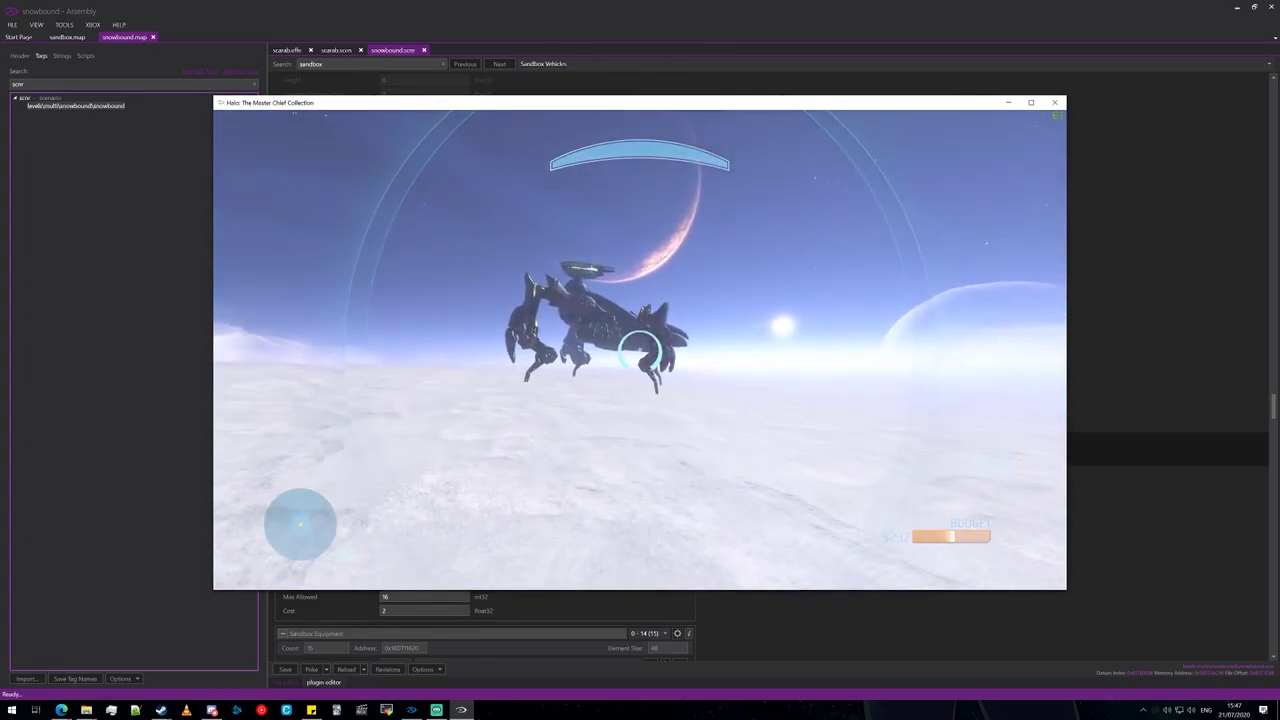
key("w")
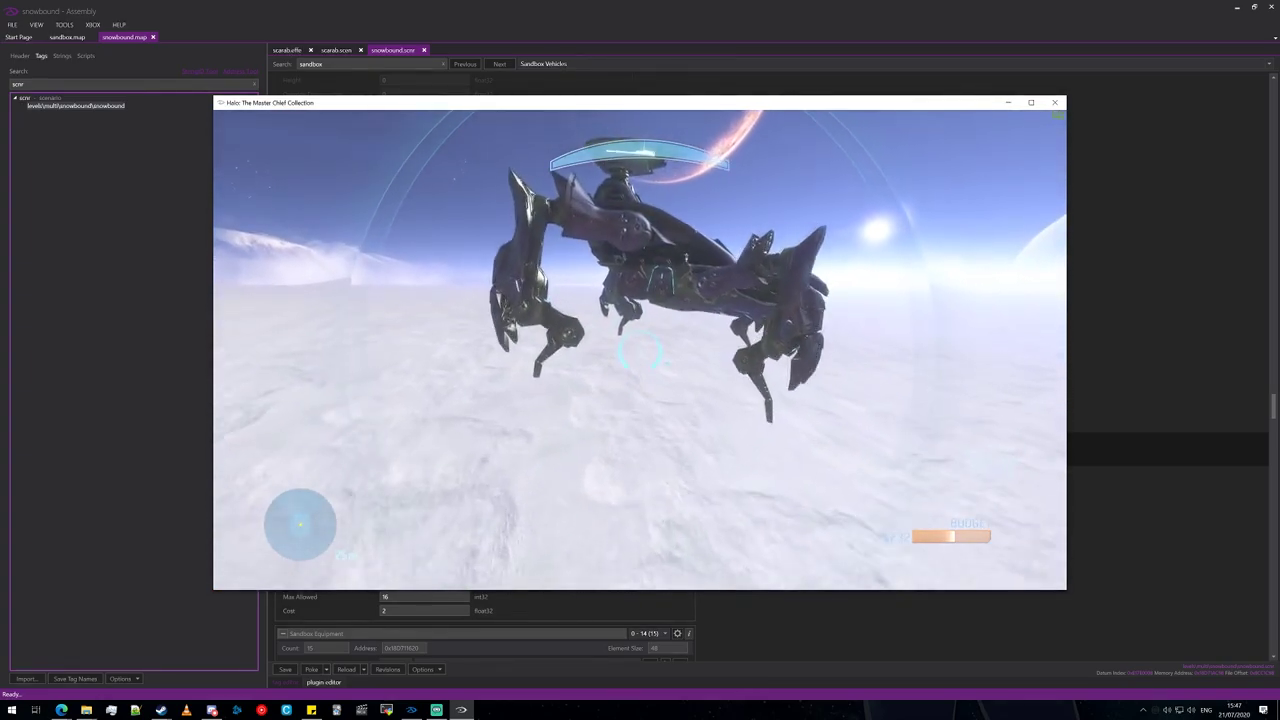